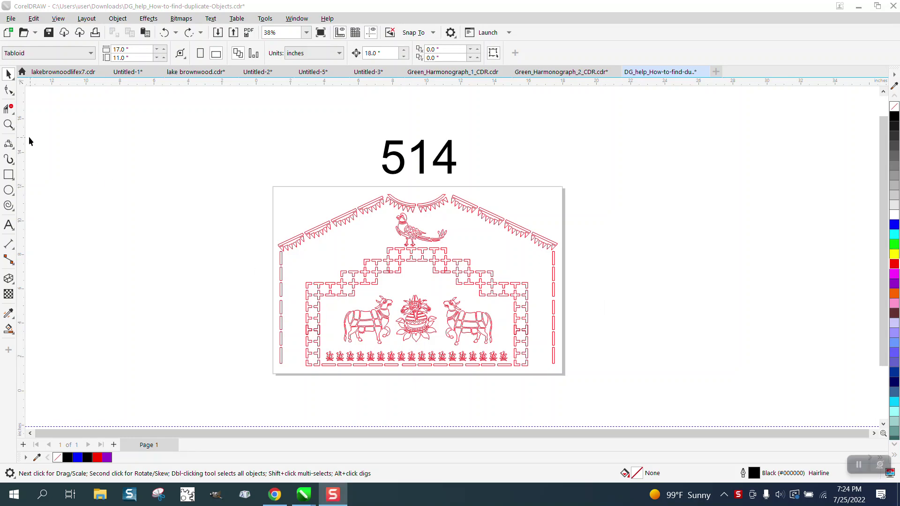
Zoom in on the house design and its upper-left bunting pieces
click(8, 124)
drag(271, 188, 610, 382)
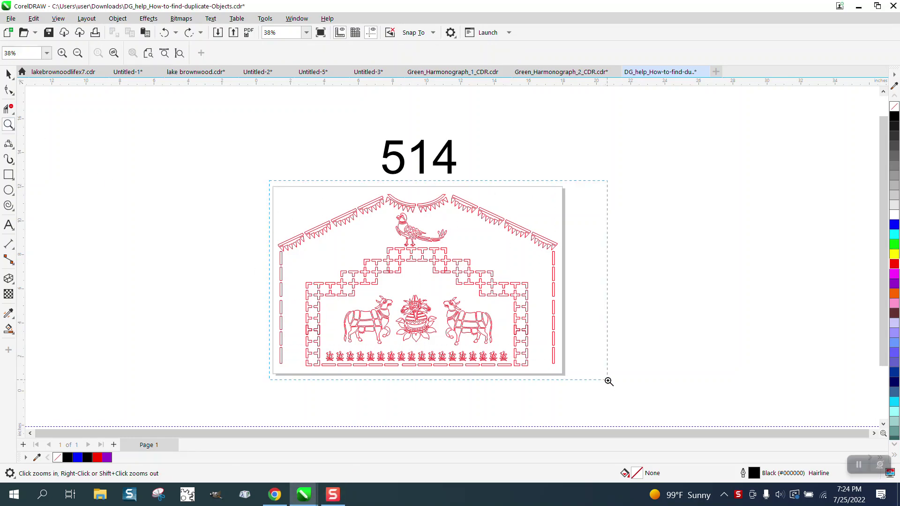
click(8, 74)
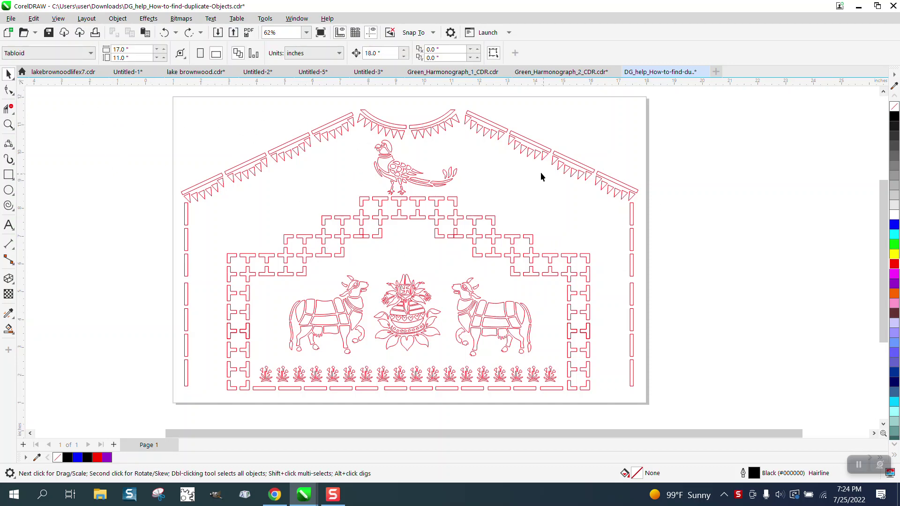
click(218, 193)
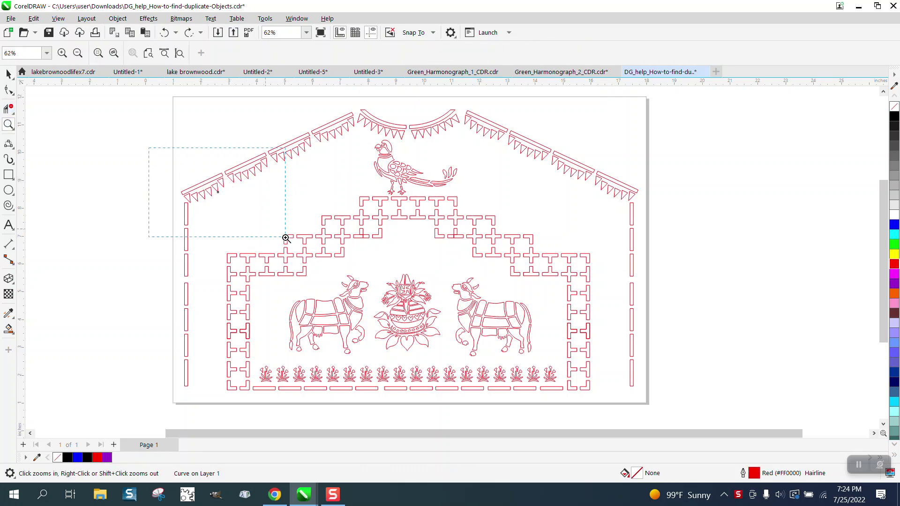
drag(148, 141, 284, 235)
key(Escape)
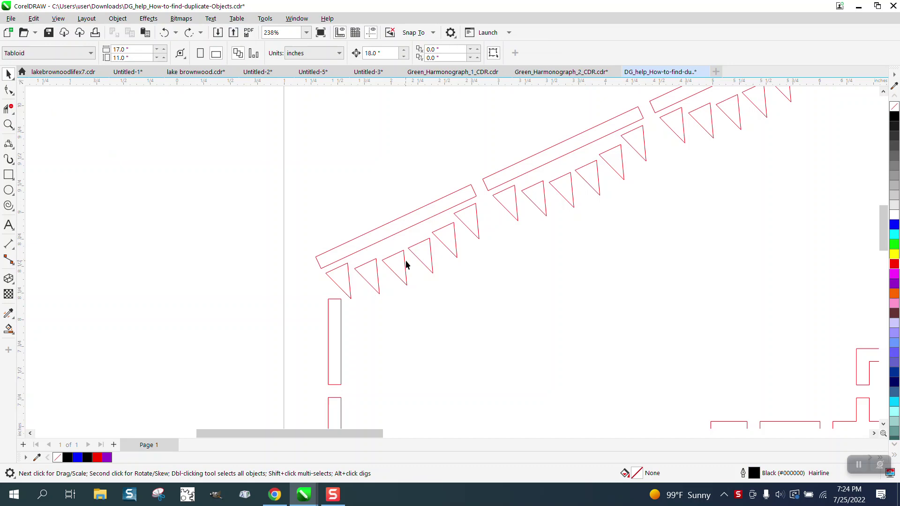
Nudge one bunting triangle, then select all 514 pieces of the house design
click(421, 262)
drag(421, 263, 394, 275)
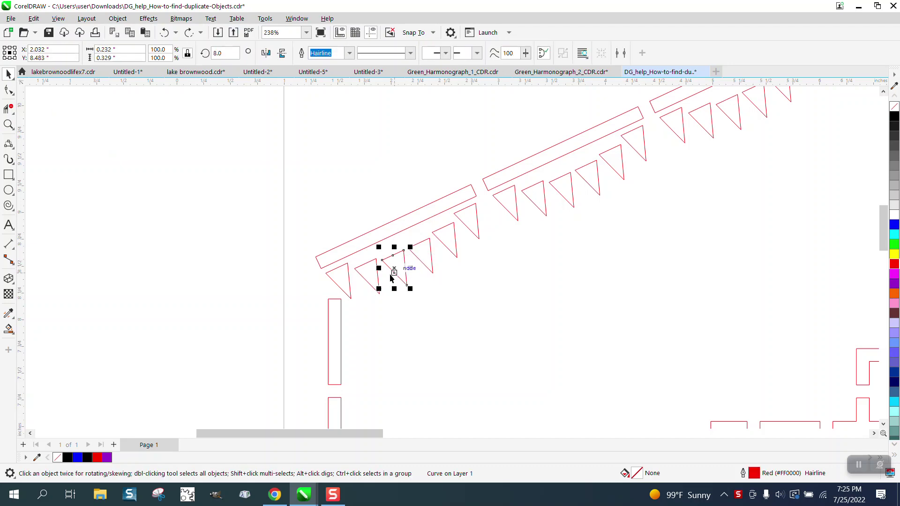
scroll(247, 202, down, 1)
scroll(247, 202, down, 2)
scroll(243, 201, down, 1)
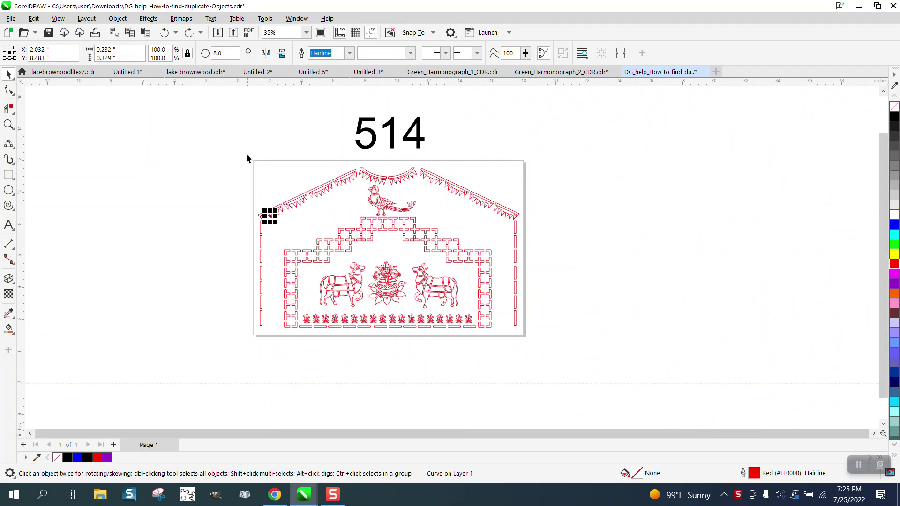
drag(553, 357, 552, 358)
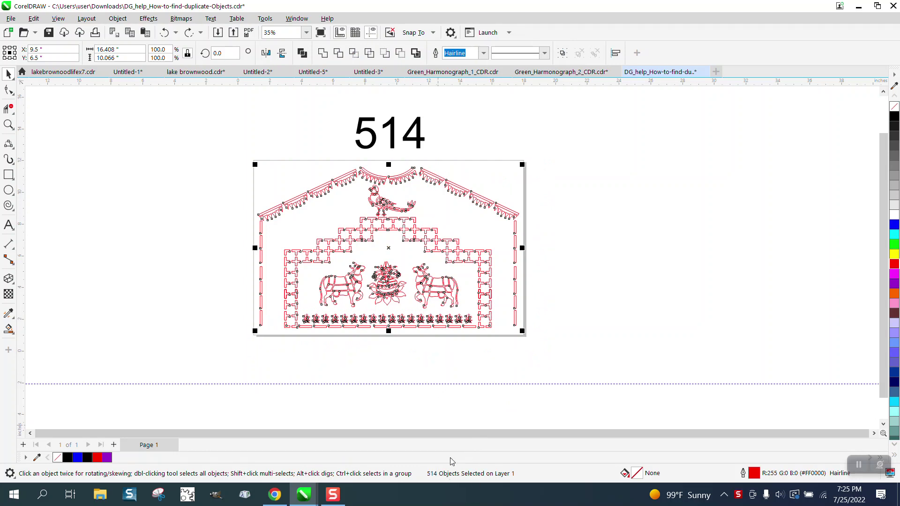
scroll(403, 373, down, 1)
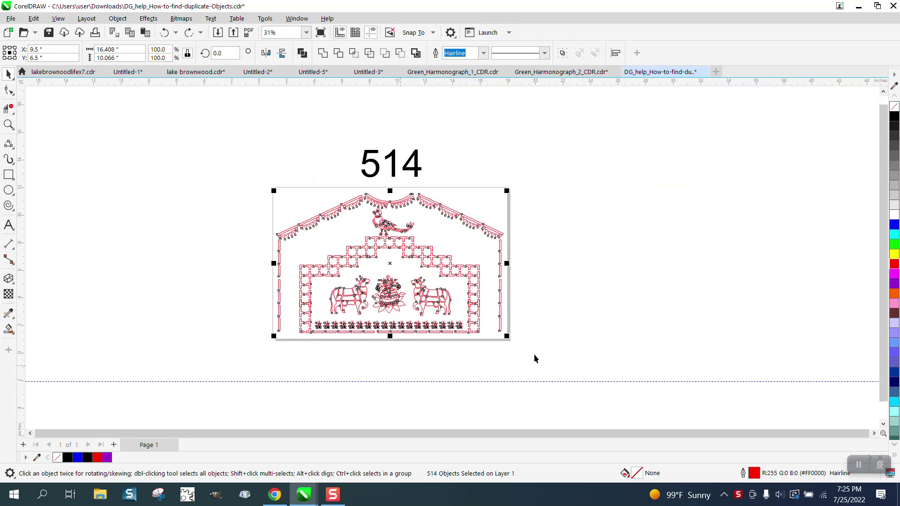
Smart Fill the design inside a page-sized frame and shift the purple result beside the original
click(541, 316)
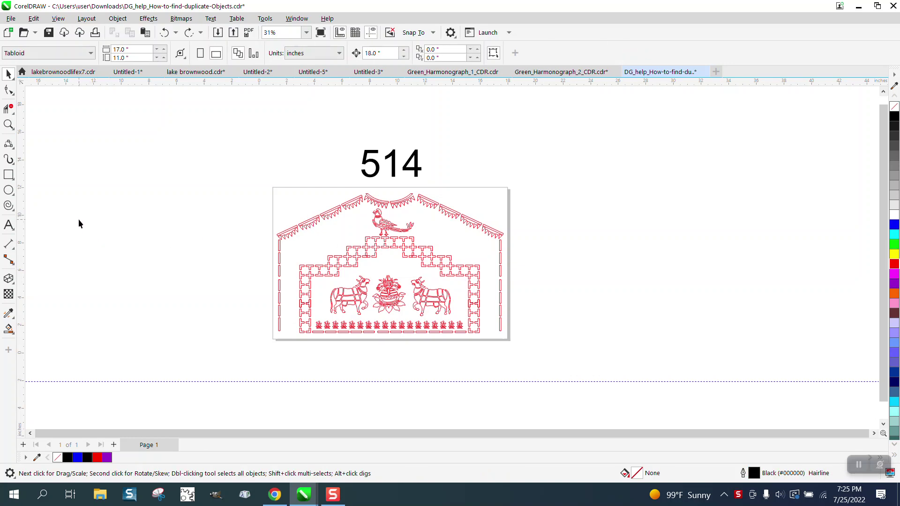
double_click(9, 175)
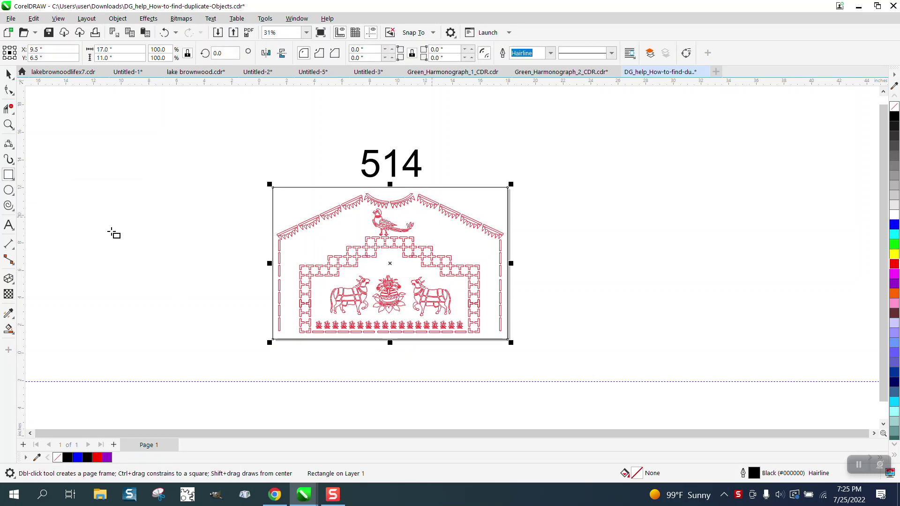
click(9, 329)
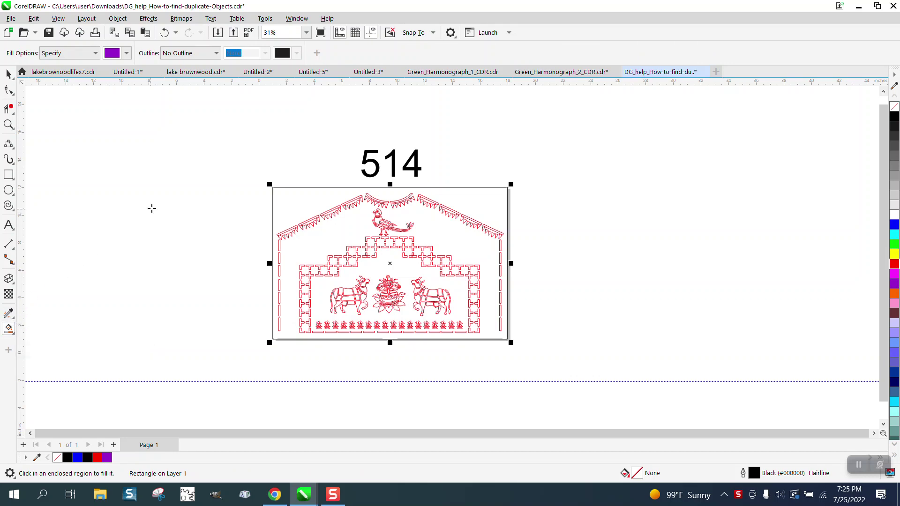
click(289, 205)
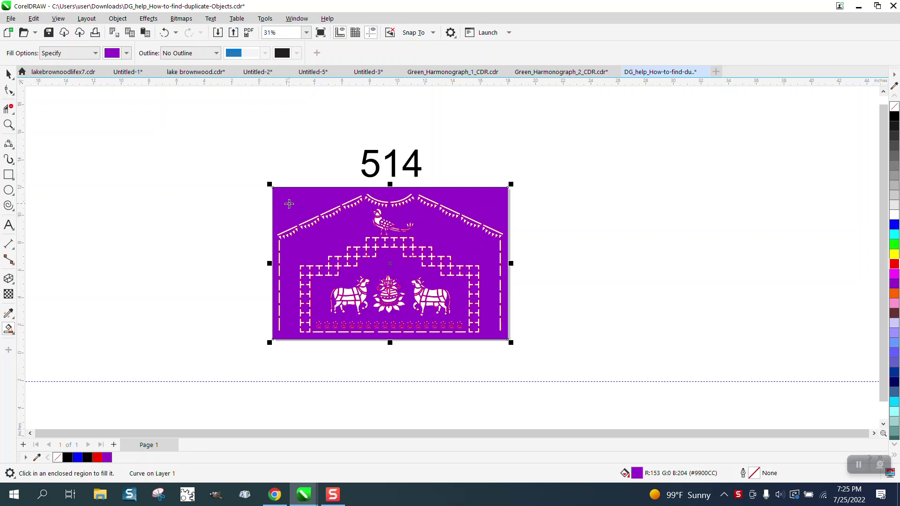
key(shift+Right)
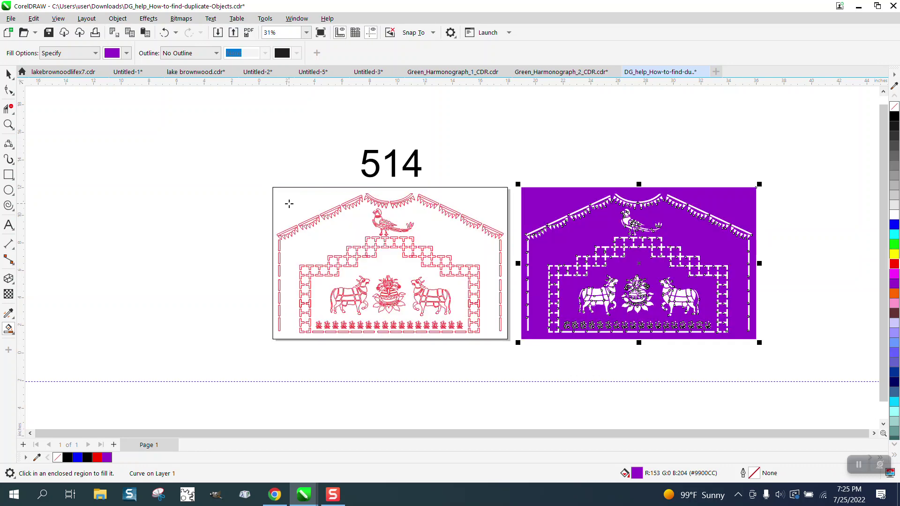
Give the copy no fill and a red outline, and break it into separate curves
click(893, 105)
right_click(895, 265)
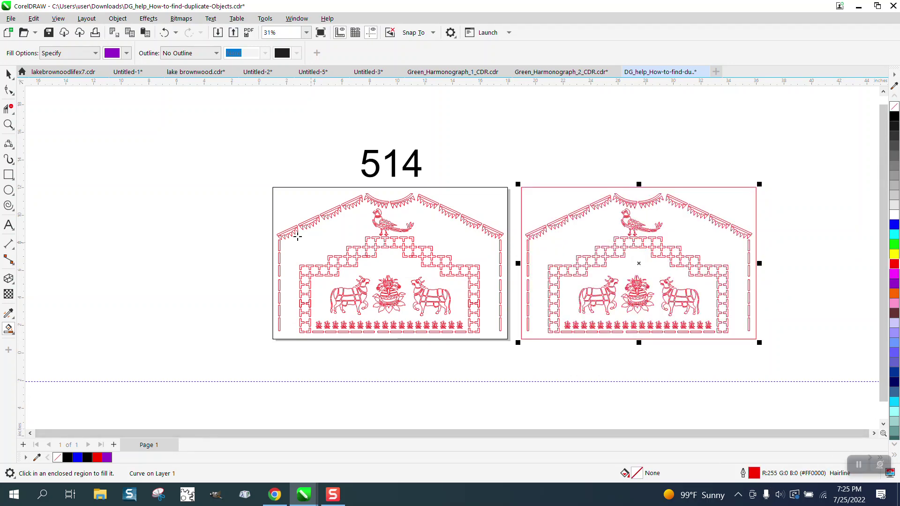
click(118, 19)
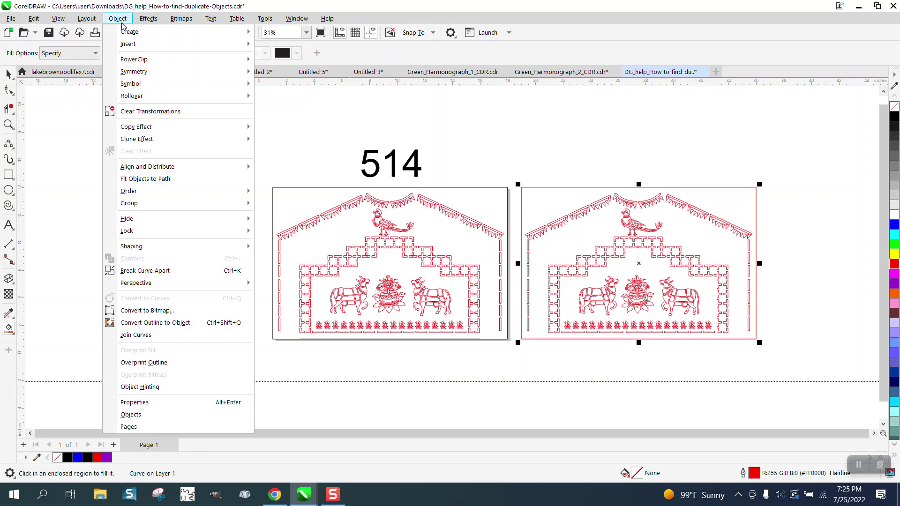
click(150, 272)
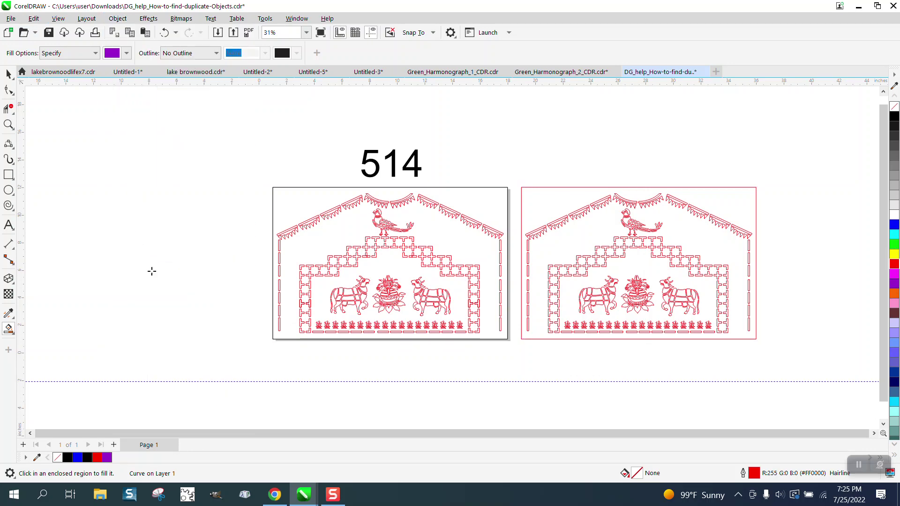
Delete the copy's outer frame and select its 504 remaining pieces
click(575, 188)
key(Delete)
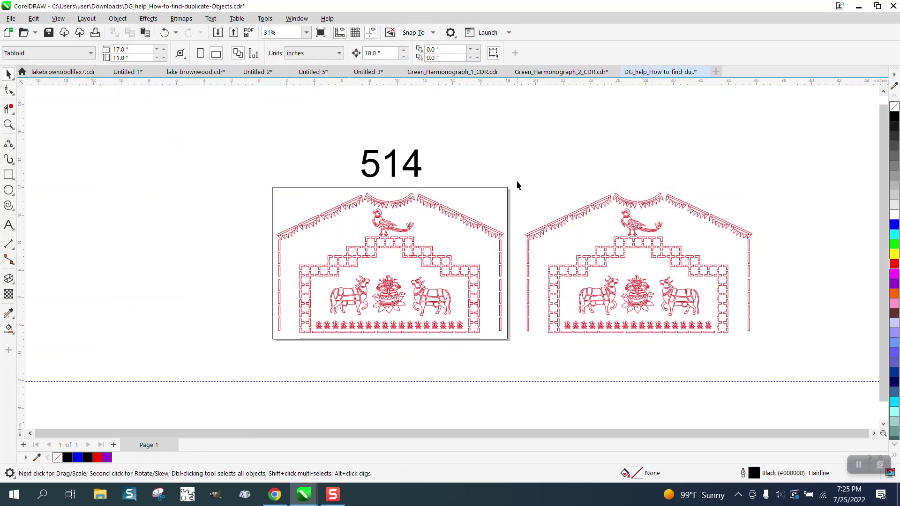
drag(778, 346, 778, 346)
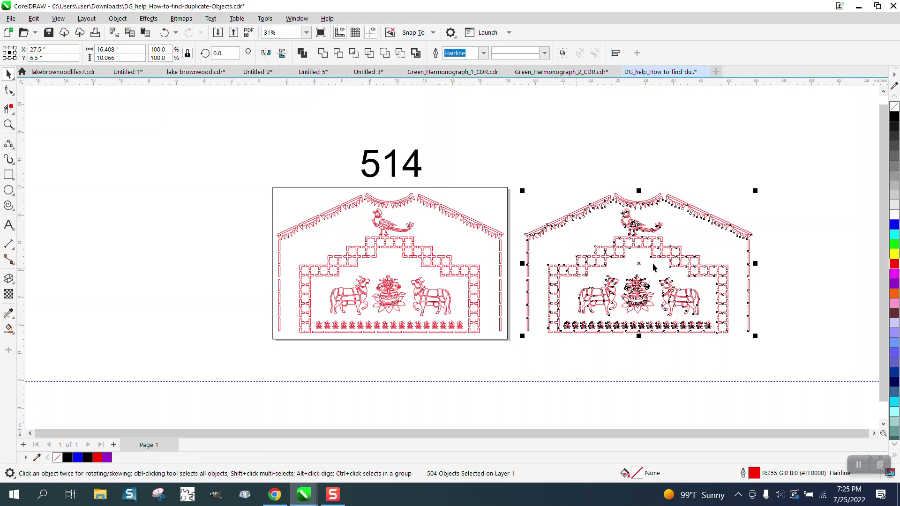
Zoom in on the overlapping T-shapes and virtually delete an inner overlapping line
click(9, 125)
click(452, 276)
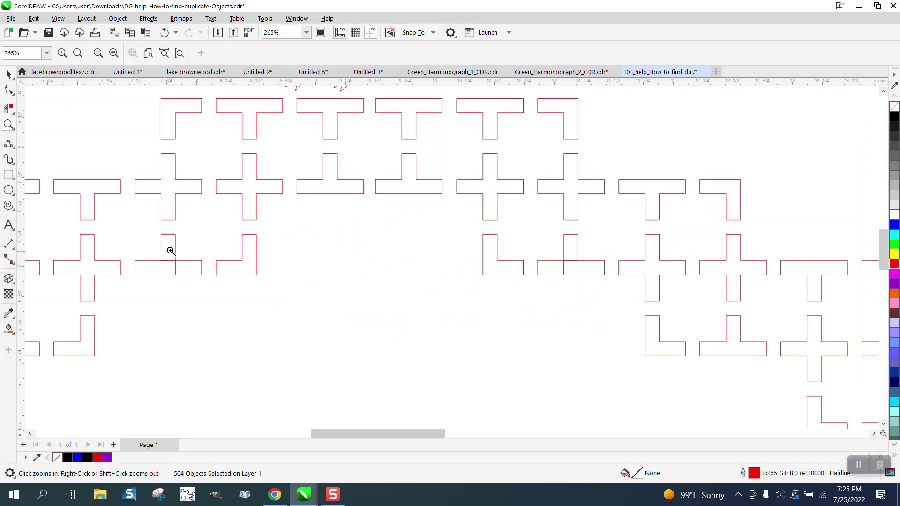
click(9, 109)
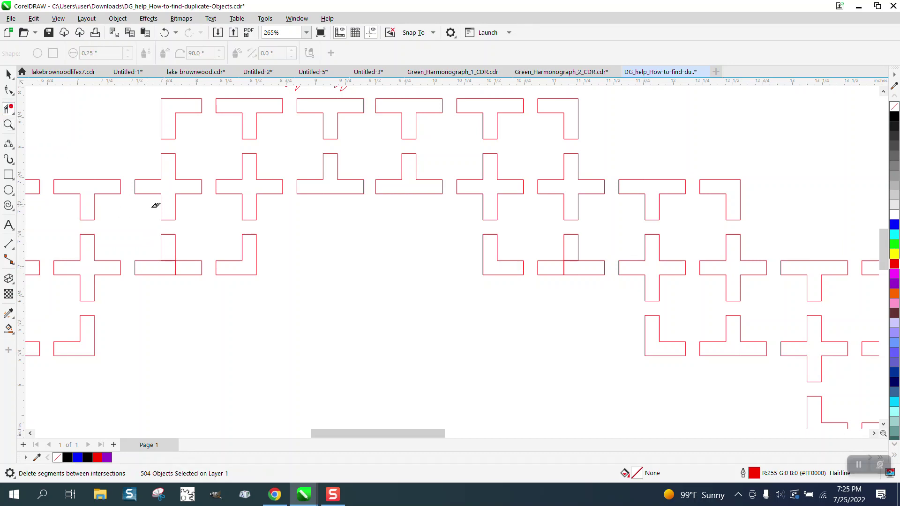
click(174, 266)
Pull a T-shape's small piece and bar halves down below the row
click(9, 74)
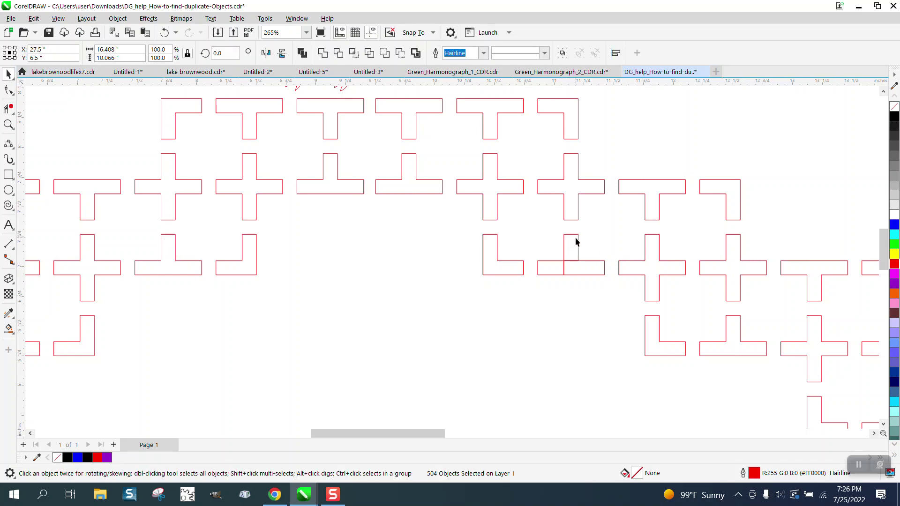
click(565, 247)
drag(564, 248, 497, 320)
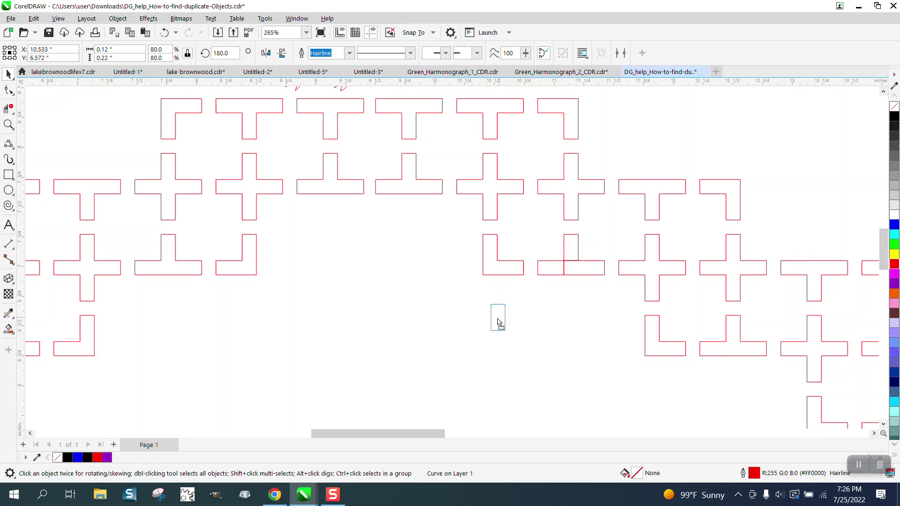
drag(563, 273, 558, 309)
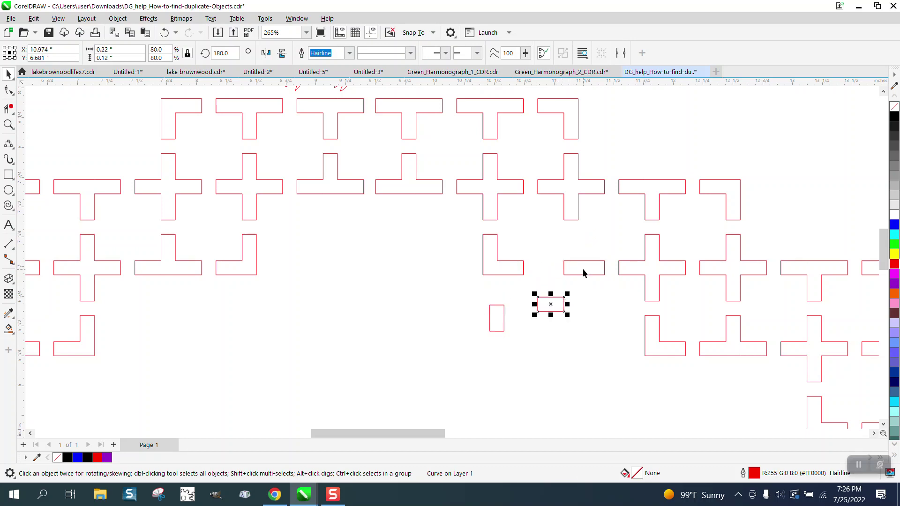
drag(583, 272, 593, 308)
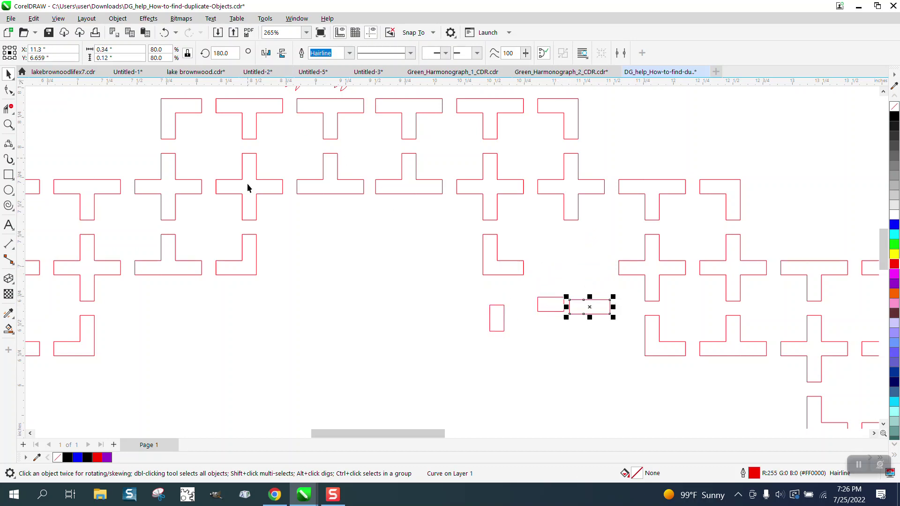
click(263, 302)
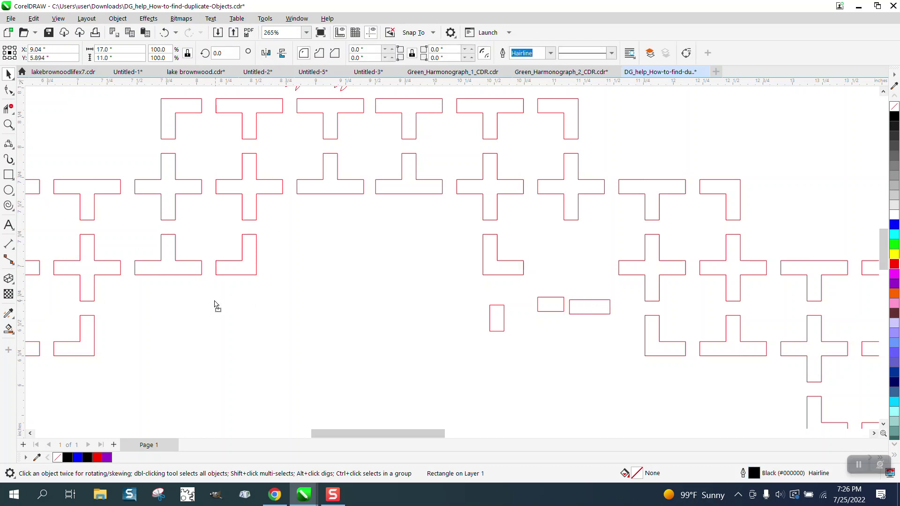
click(239, 276)
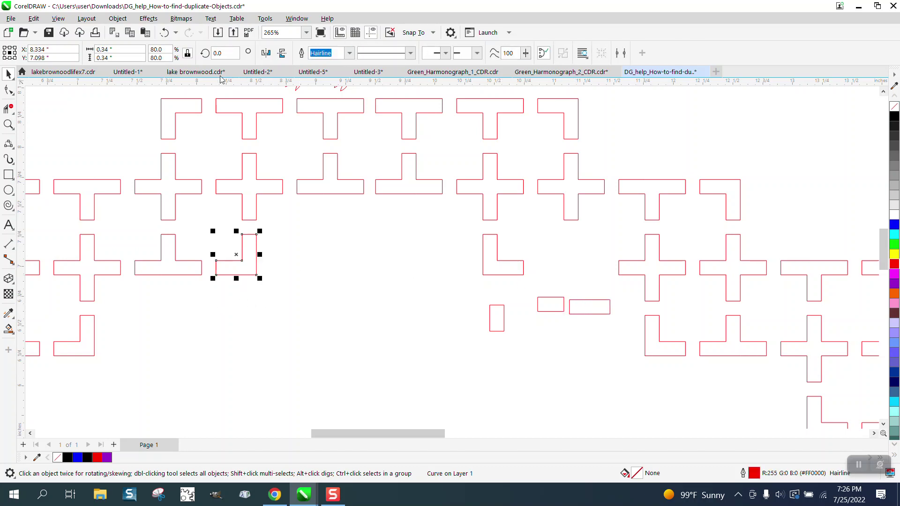
Undo the last three edits to restore the T-shape pieces
click(164, 33)
click(163, 33)
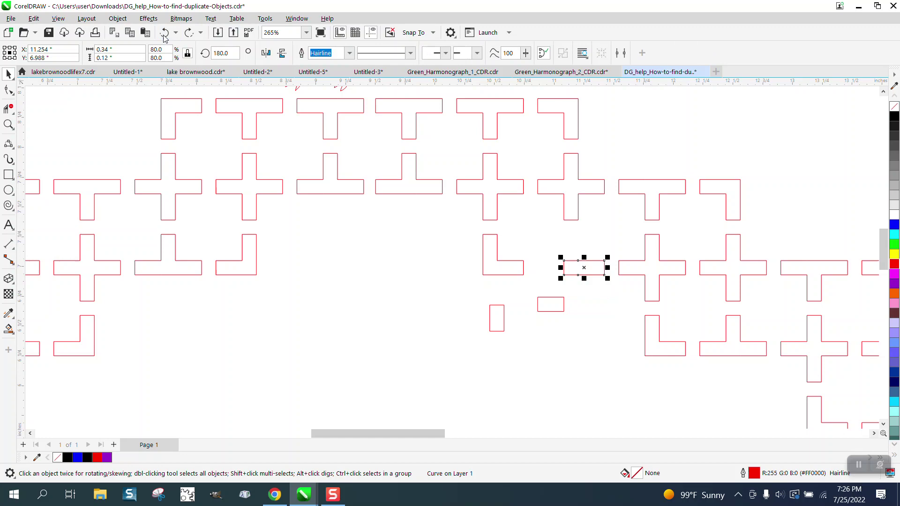
click(164, 34)
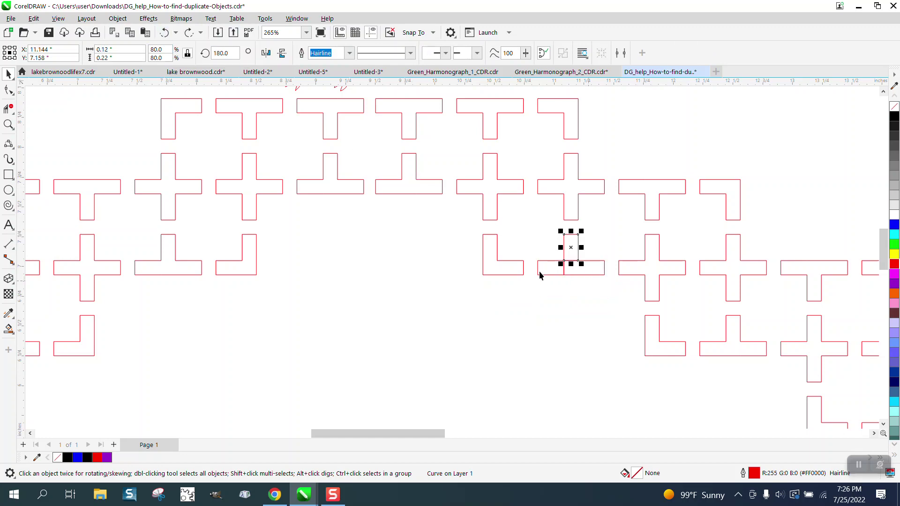
scroll(539, 271, down, 1)
scroll(431, 257, down, 1)
scroll(431, 259, down, 1)
scroll(431, 258, down, 1)
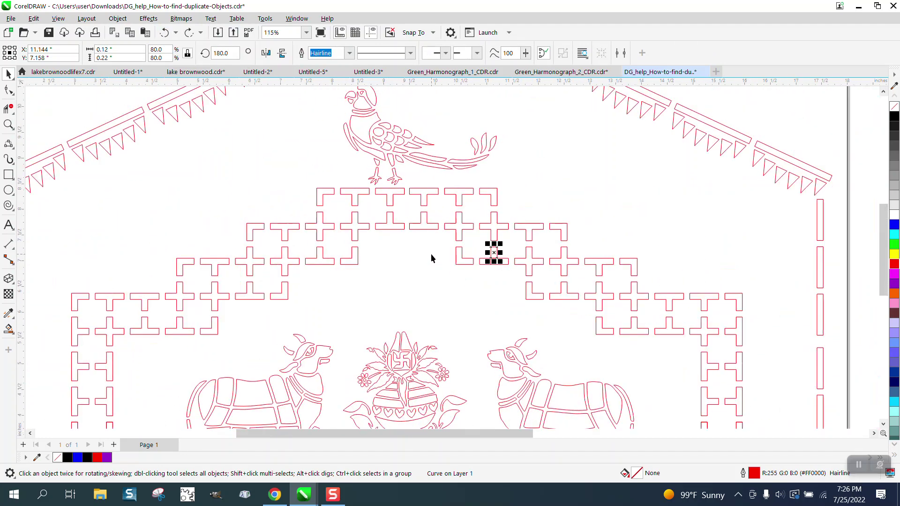
scroll(431, 258, down, 1)
scroll(432, 258, down, 1)
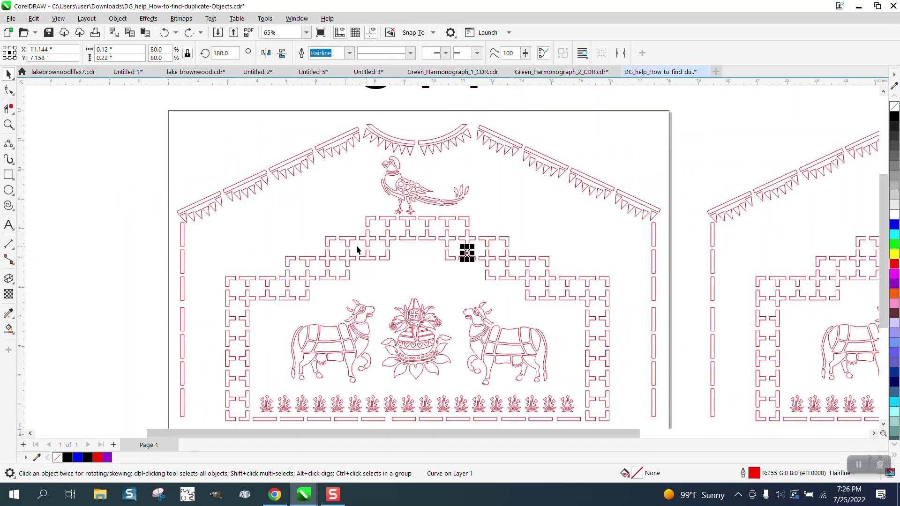
scroll(315, 246, down, 1)
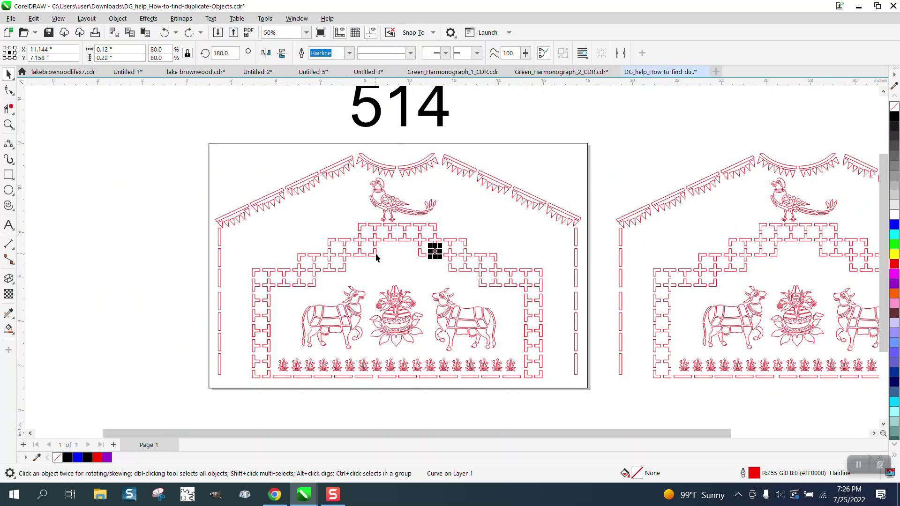
key(Tab)
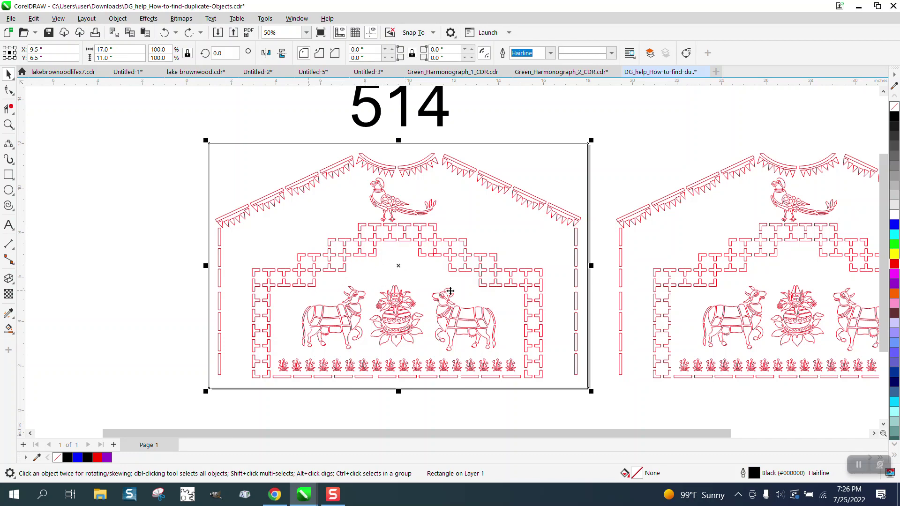
scroll(629, 285, down, 1)
scroll(629, 285, down, 1)
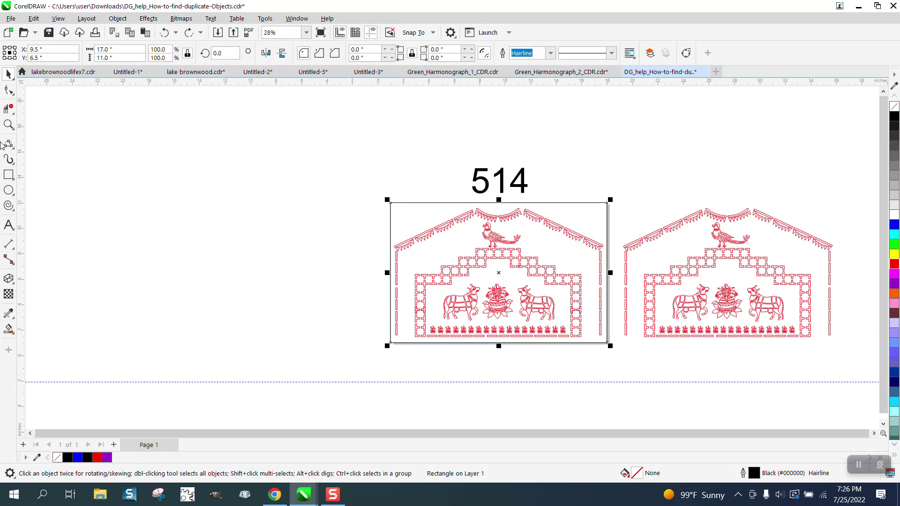
click(8, 125)
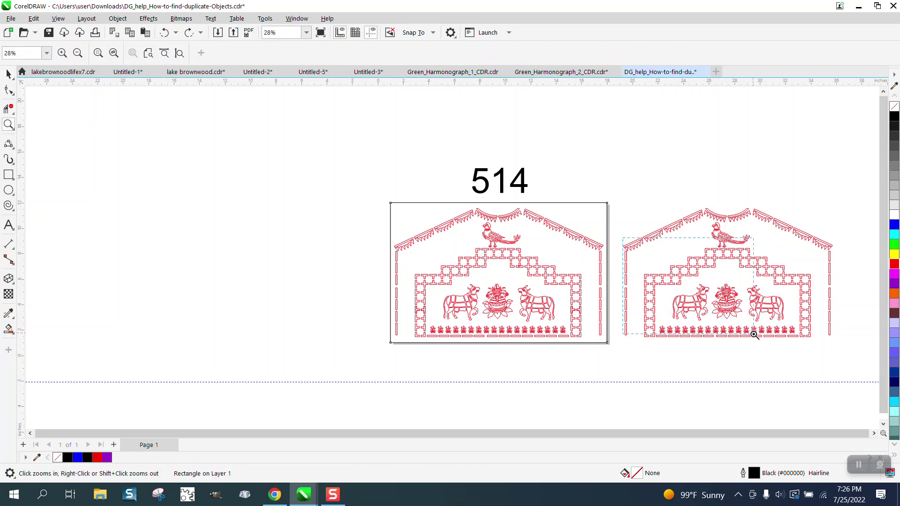
drag(624, 239, 754, 335)
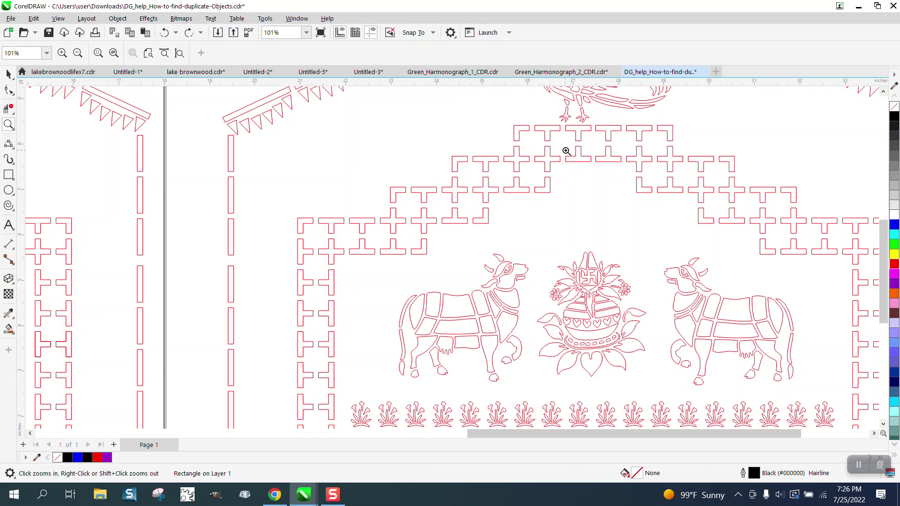
scroll(476, 237, down, 1)
scroll(476, 238, down, 1)
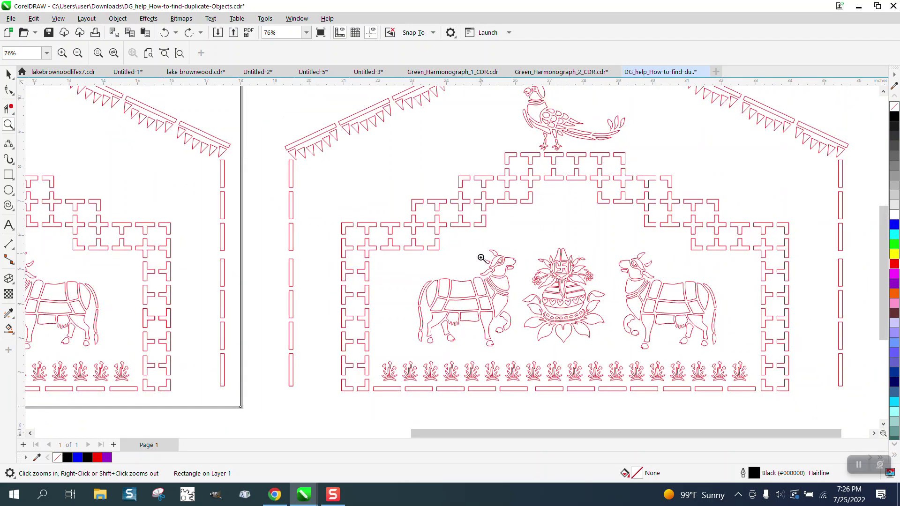
drag(464, 361, 532, 383)
scroll(458, 295, down, 1)
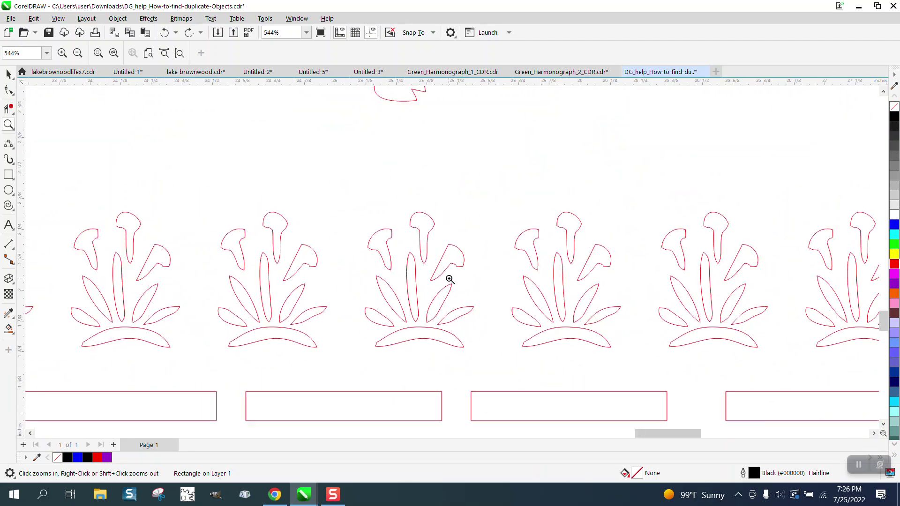
scroll(450, 279, down, 2)
scroll(449, 280, down, 2)
scroll(450, 279, down, 2)
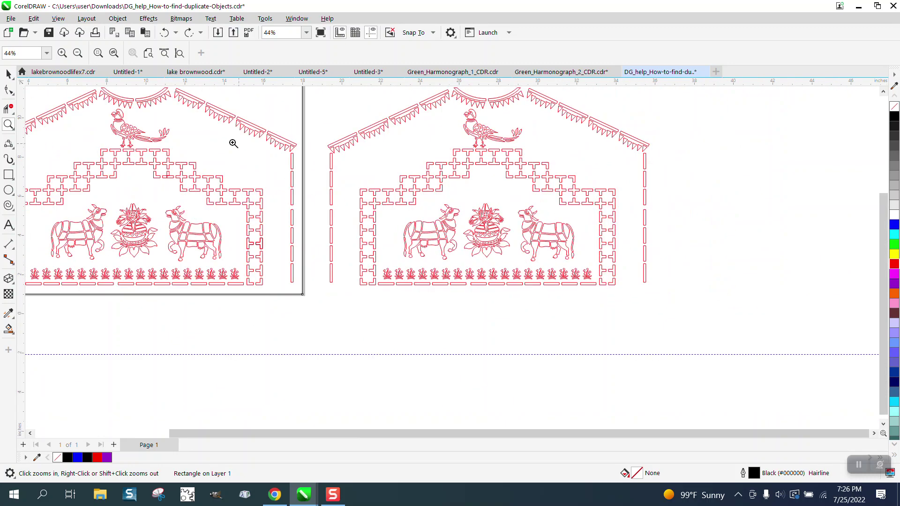
click(9, 74)
scroll(435, 275, down, 1)
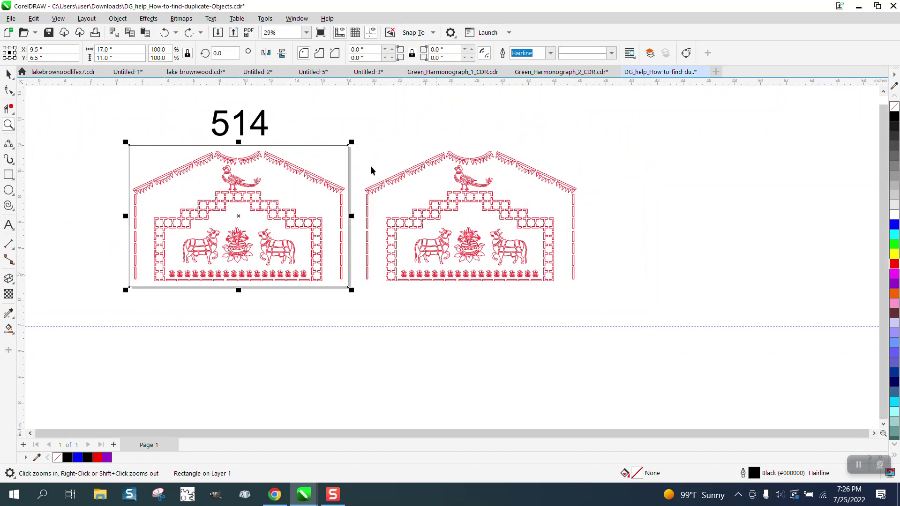
drag(355, 133, 375, 199)
drag(528, 283, 617, 306)
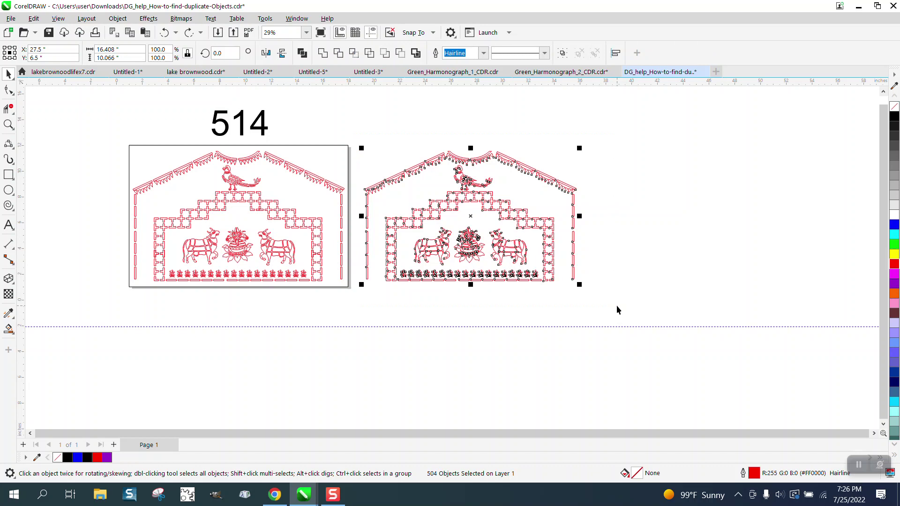
click(562, 314)
click(576, 279)
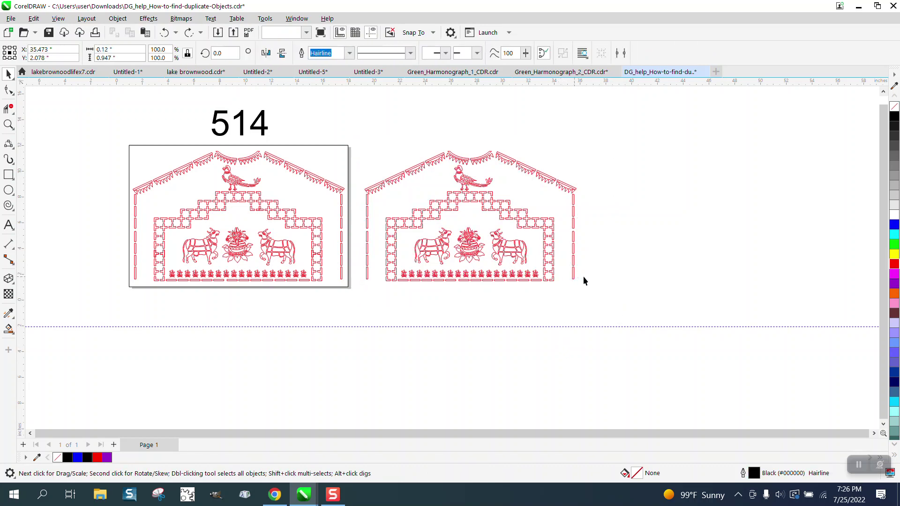
drag(583, 278, 706, 274)
drag(359, 129, 380, 204)
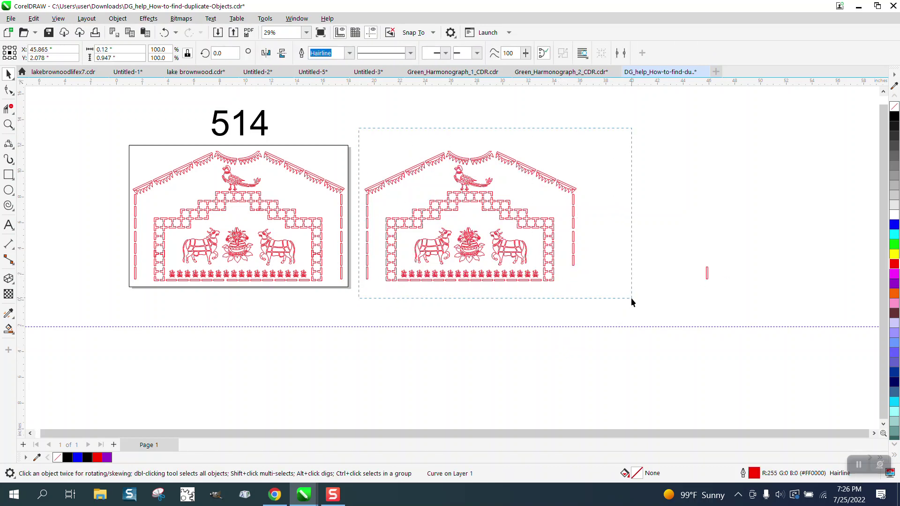
drag(631, 297, 635, 302)
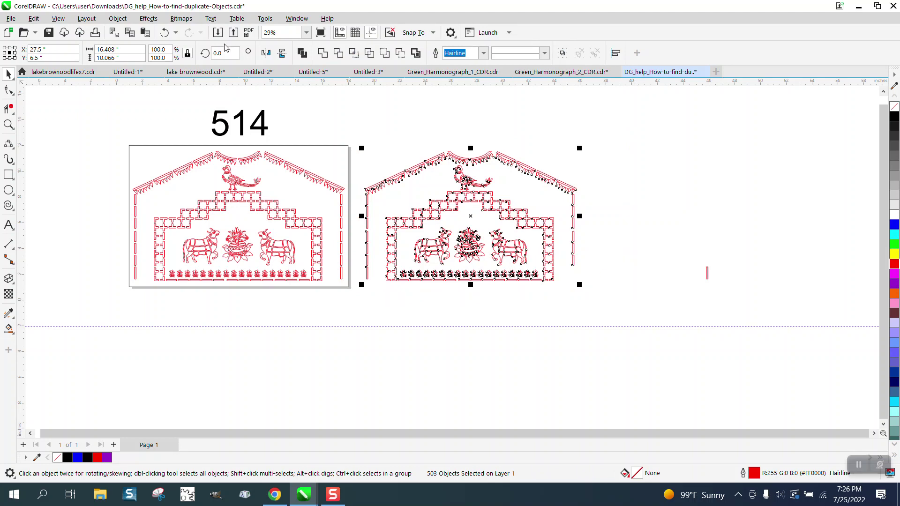
click(164, 33)
click(645, 200)
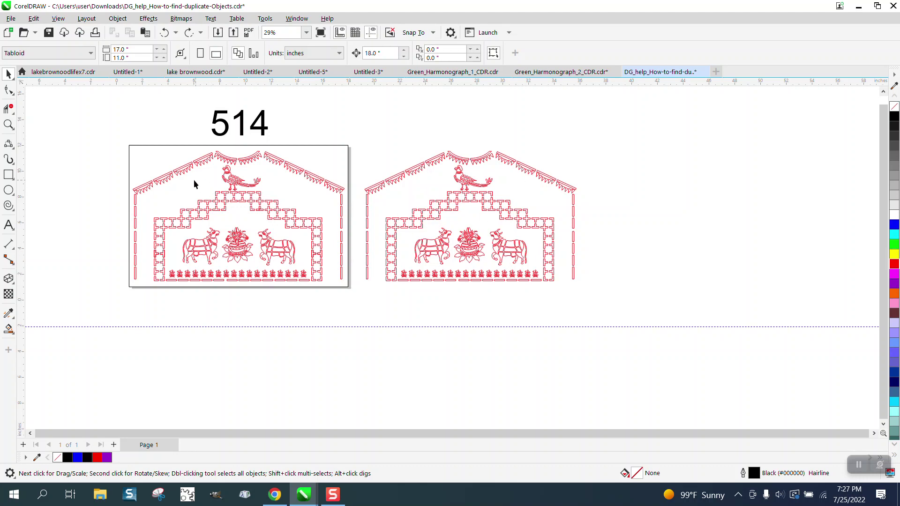
Zoom from the original's left wall to the right cow, then onto the cross-shaped step outlines
click(10, 124)
click(218, 290)
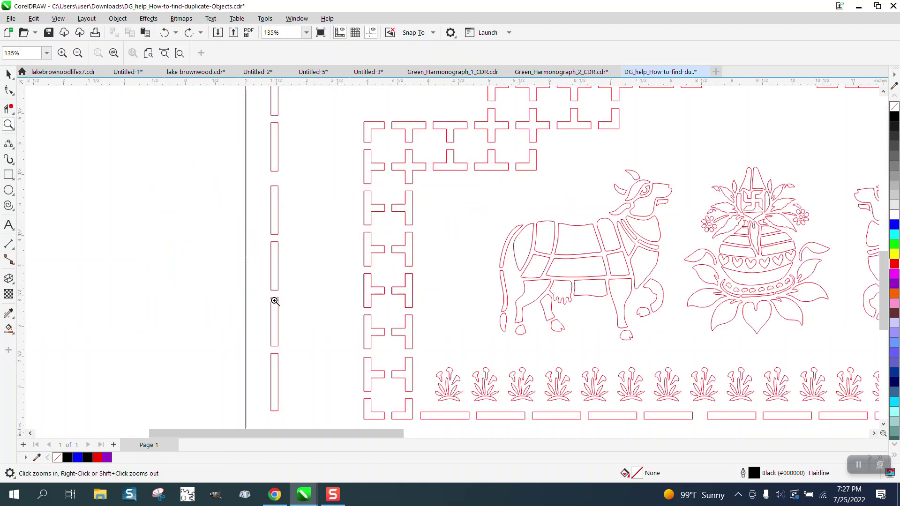
scroll(268, 299, down, 1)
scroll(258, 296, down, 1)
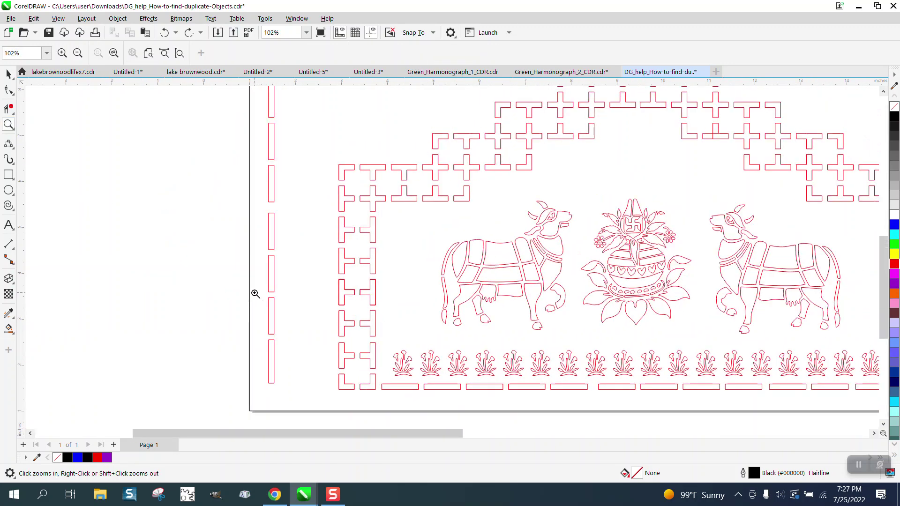
scroll(255, 293, down, 1)
scroll(251, 293, down, 1)
scroll(248, 292, down, 1)
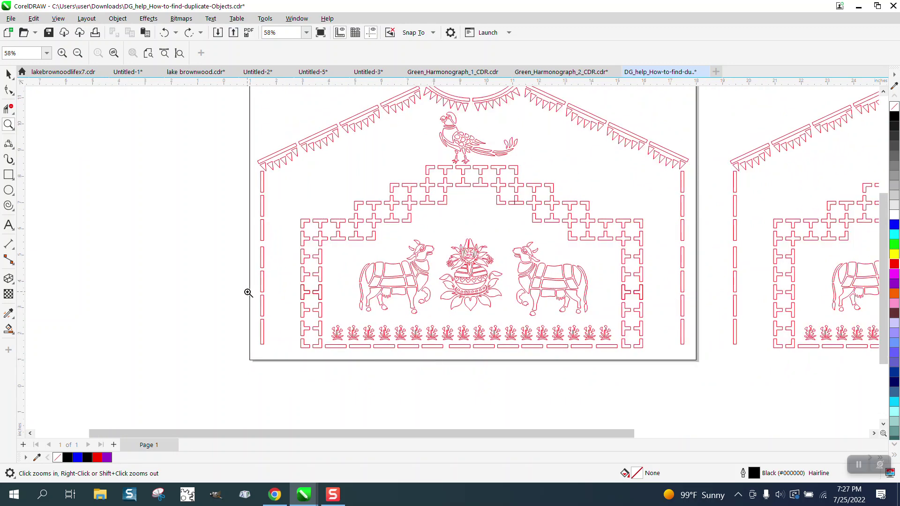
scroll(249, 292, down, 1)
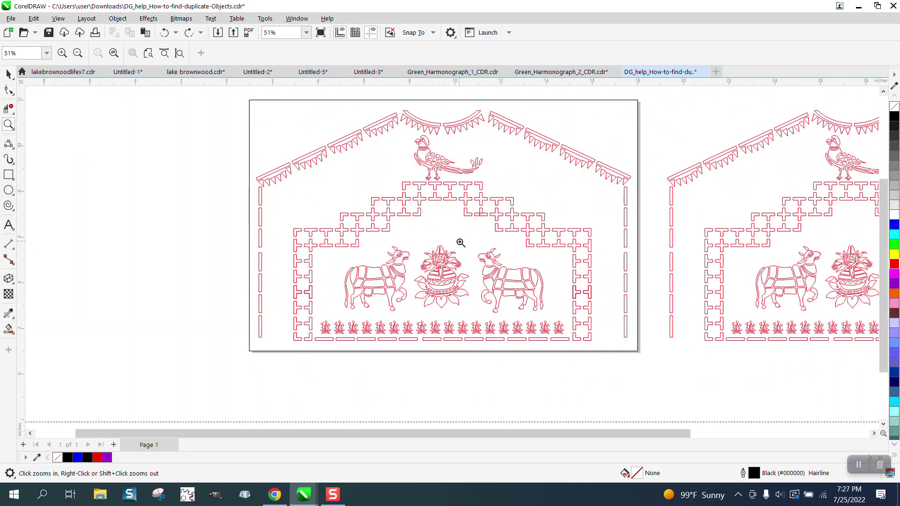
drag(461, 242, 552, 296)
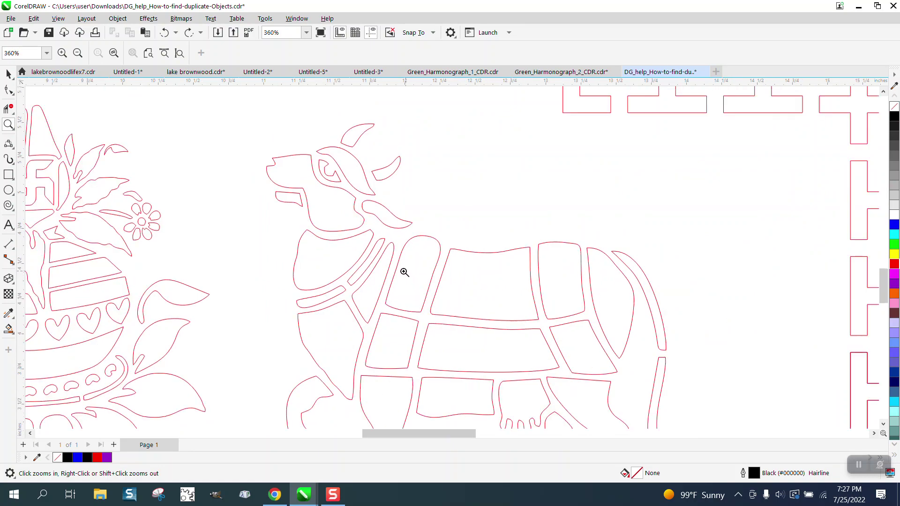
scroll(402, 271, down, 2)
scroll(402, 272, down, 2)
scroll(402, 271, down, 2)
scroll(403, 272, down, 2)
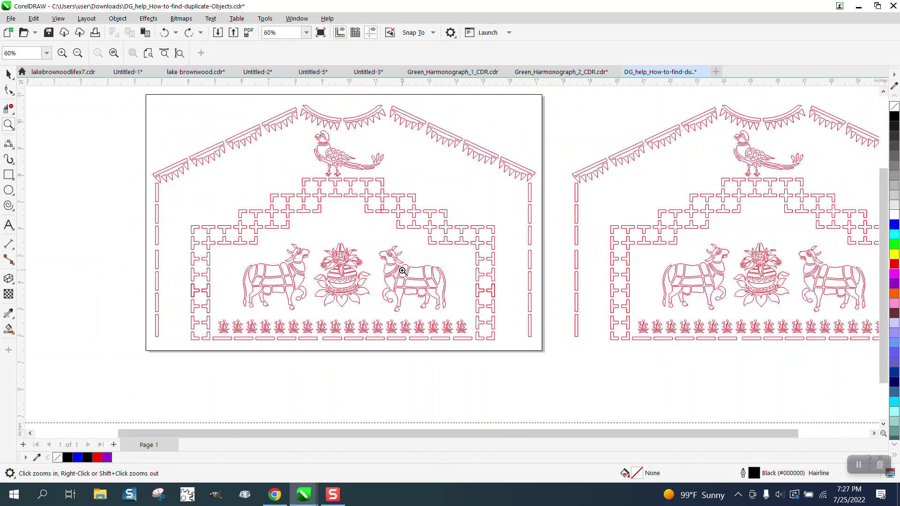
scroll(402, 271, down, 1)
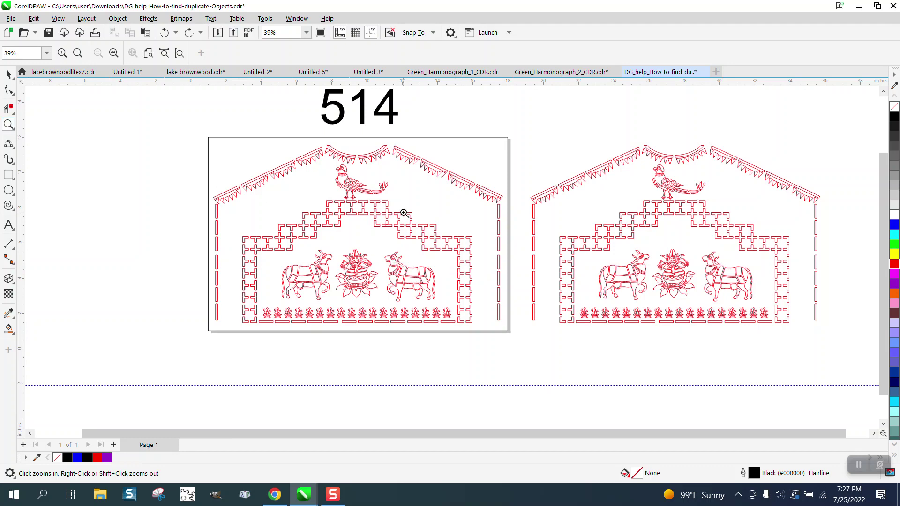
drag(380, 214, 409, 233)
Virtually delete the T shape's inner overlapping lines and select one of its rectangle pieces
click(8, 107)
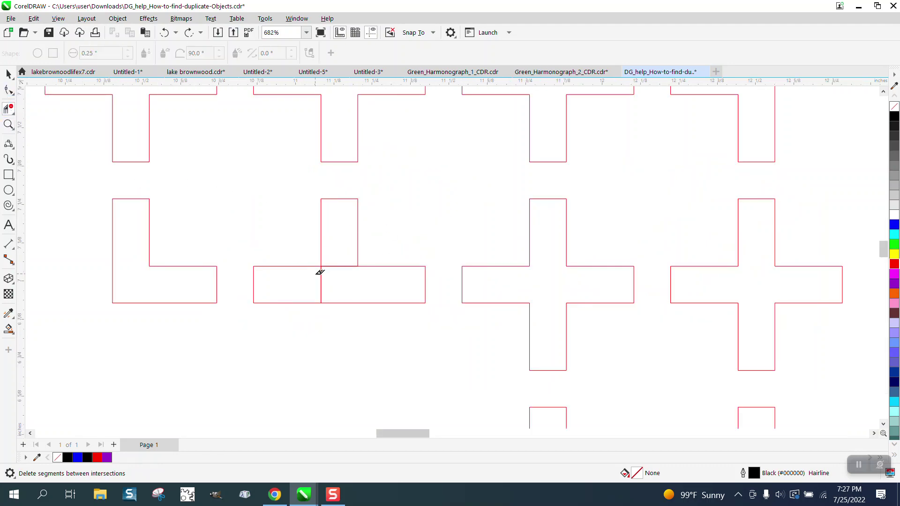
click(323, 275)
click(8, 74)
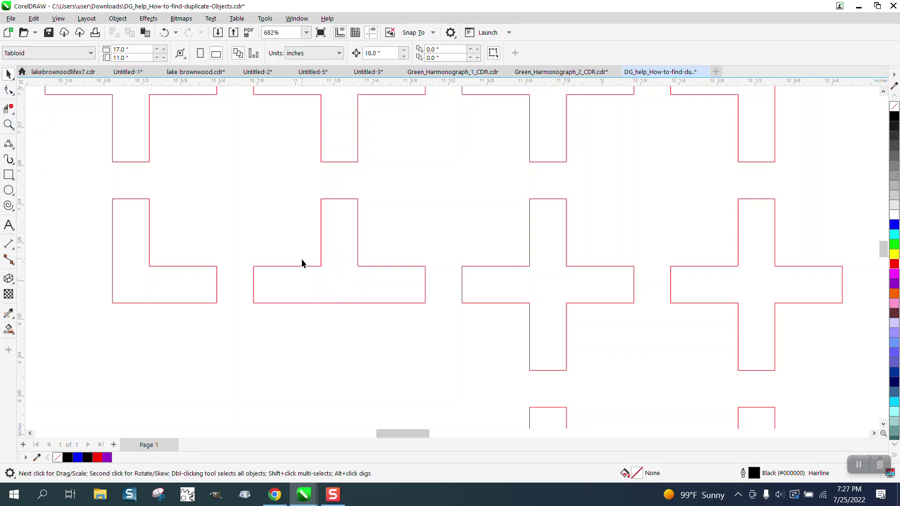
click(304, 270)
scroll(303, 266, down, 1)
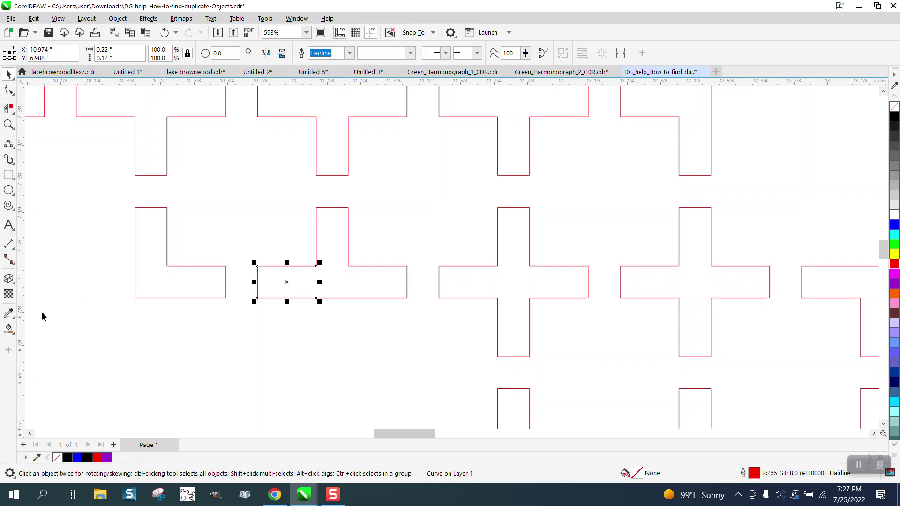
Smart Fill the T region as one purple shape and move it below the outlines
click(9, 329)
click(378, 287)
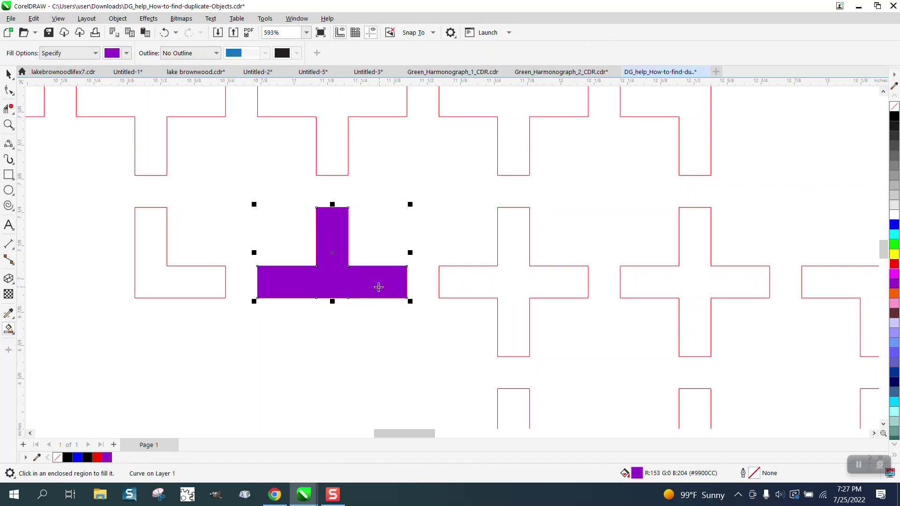
scroll(366, 285, down, 1)
scroll(366, 285, down, 5)
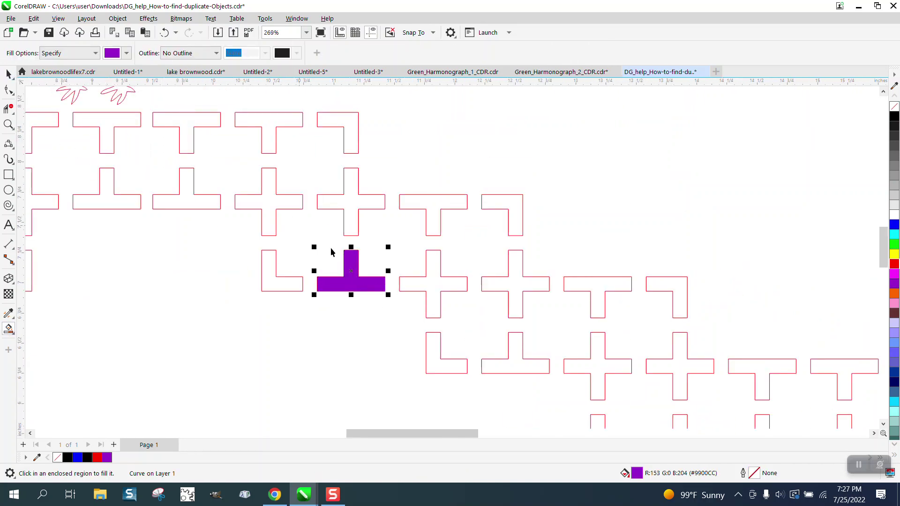
key(space)
drag(353, 271, 356, 332)
Delete the three original T outline pieces, starting with the horizontal bar
click(380, 302)
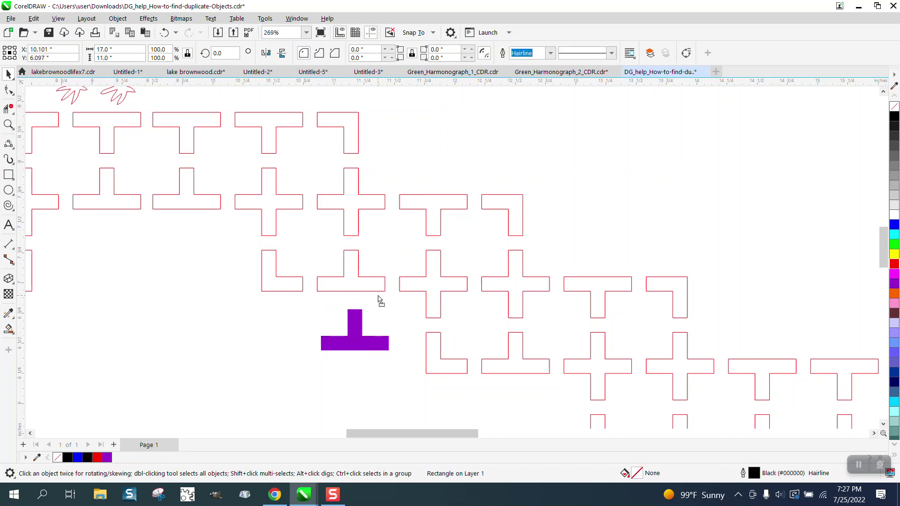
click(384, 289)
key(Delete)
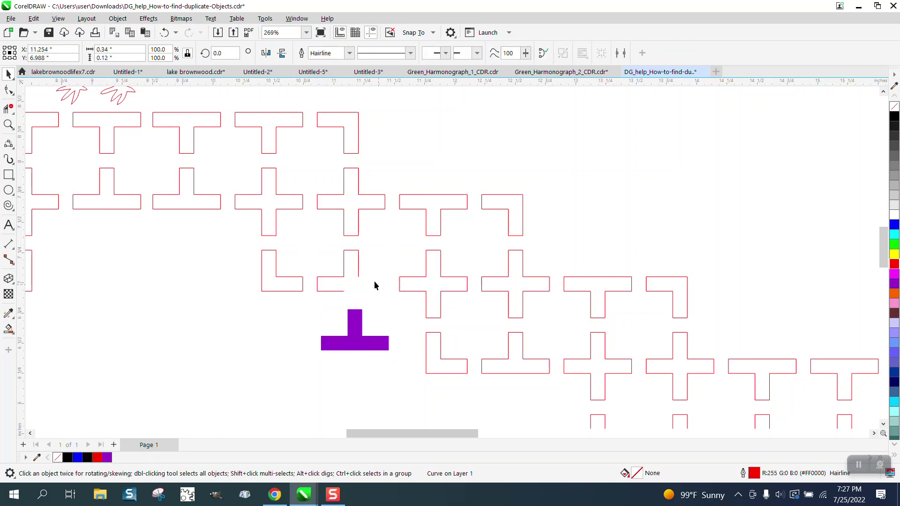
click(358, 264)
key(Delete)
click(341, 278)
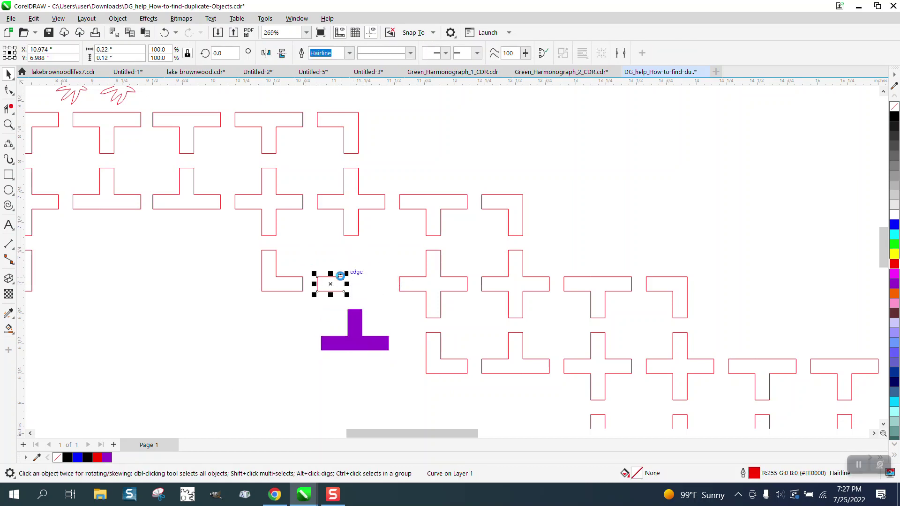
key(Delete)
Move the merged T back into place with no fill and a red outline
drag(360, 326, 358, 266)
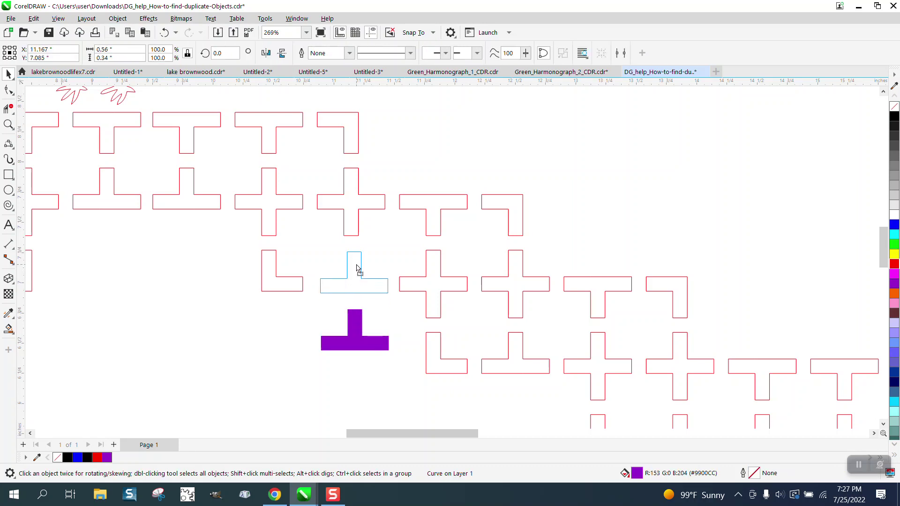
click(893, 105)
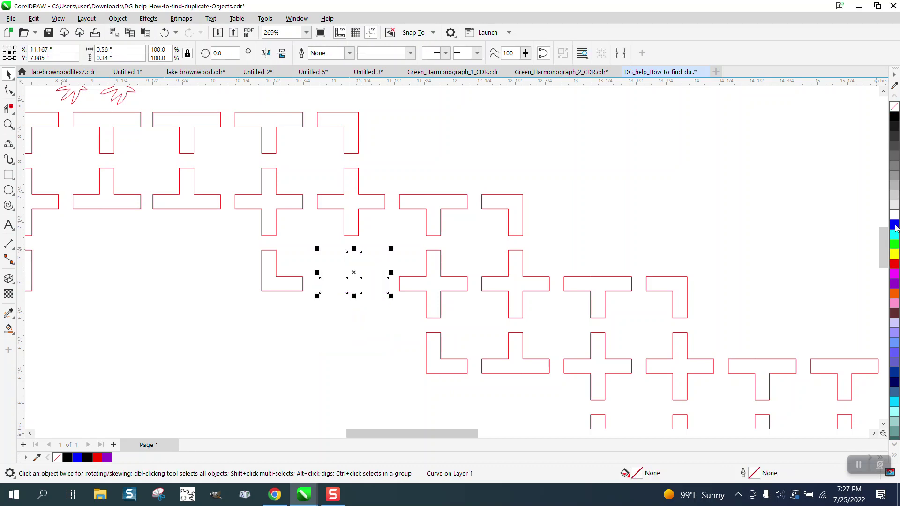
right_click(897, 264)
scroll(633, 222, down, 2)
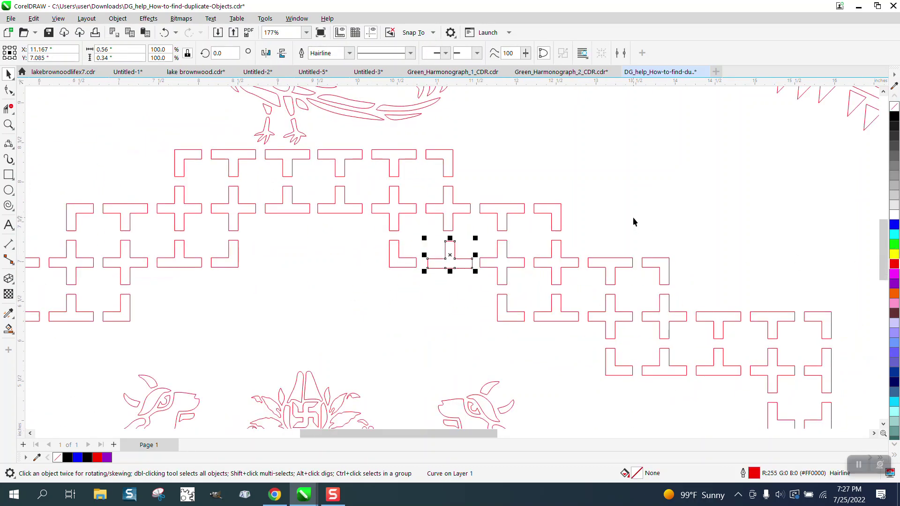
Delete a small overlapping T piece in the row's left gap
key(Tab)
click(187, 257)
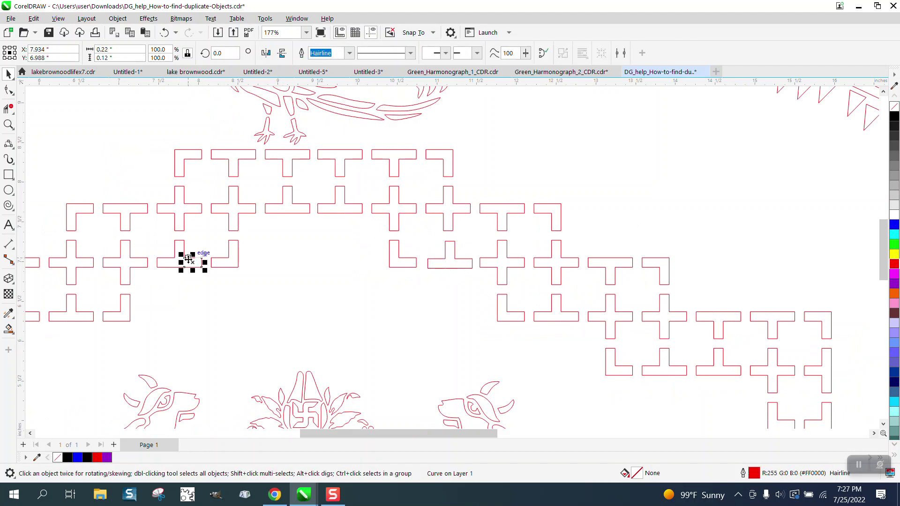
key(Delete)
Delete its stacked duplicate and drop a copy of the merged inverted T into the gap
click(185, 253)
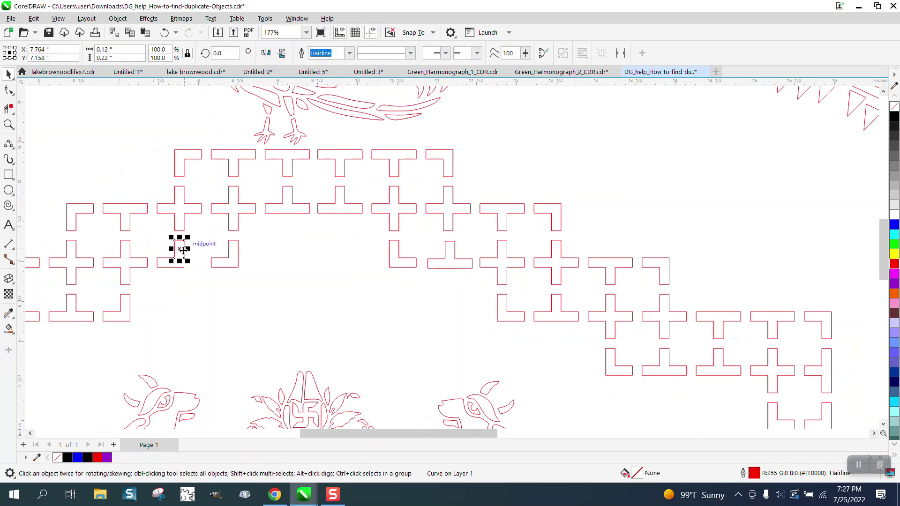
key(Delete)
click(450, 260)
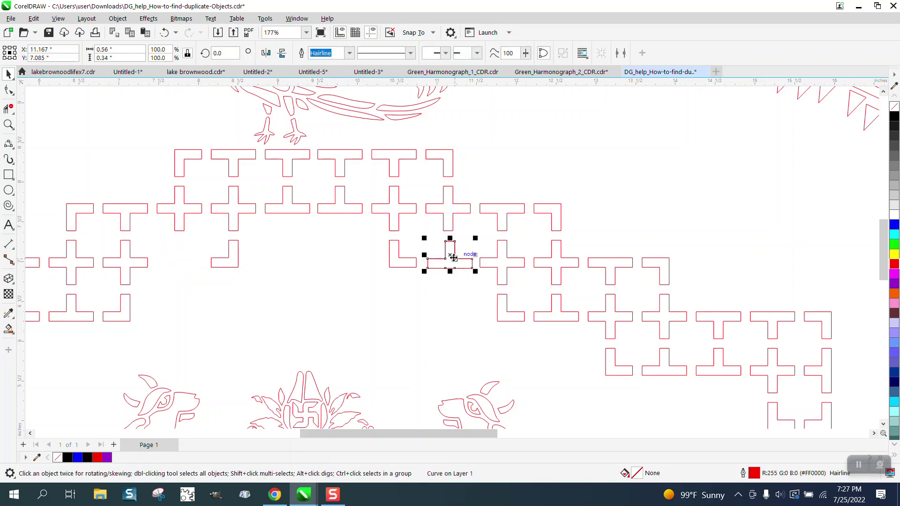
mouse_move(453, 258)
mouse_down()
mouse_move(184, 262)
mouse_move(183, 253)
mouse_up()
scroll(183, 246, down, 2)
scroll(310, 243, down, 3)
scroll(322, 239, down, 2)
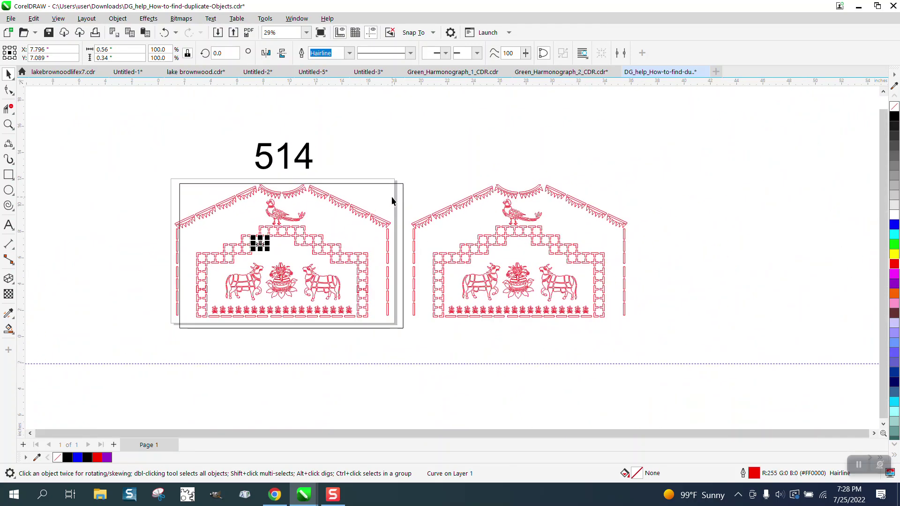
click(402, 184)
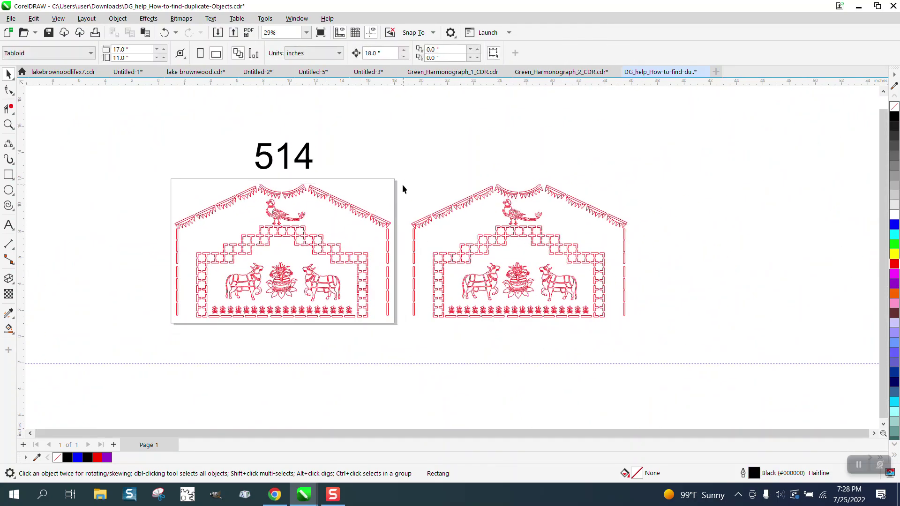
drag(398, 347, 403, 364)
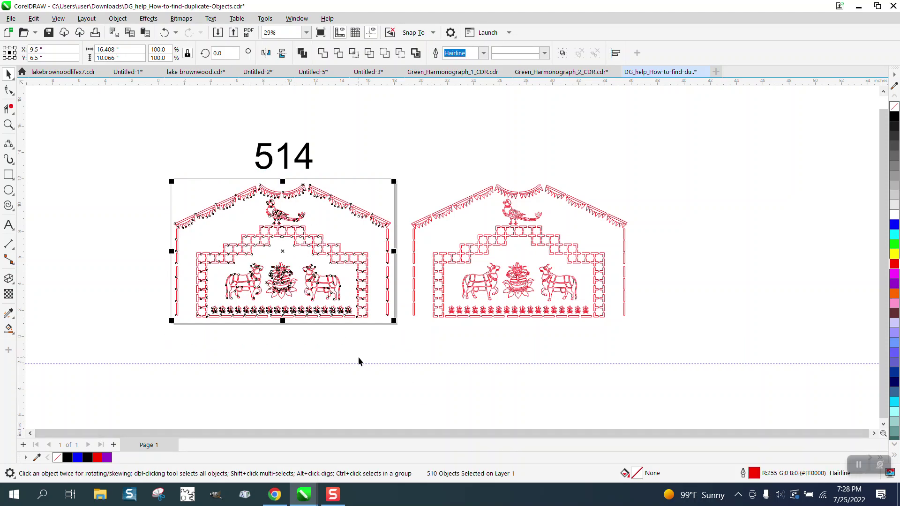
drag(397, 141, 719, 362)
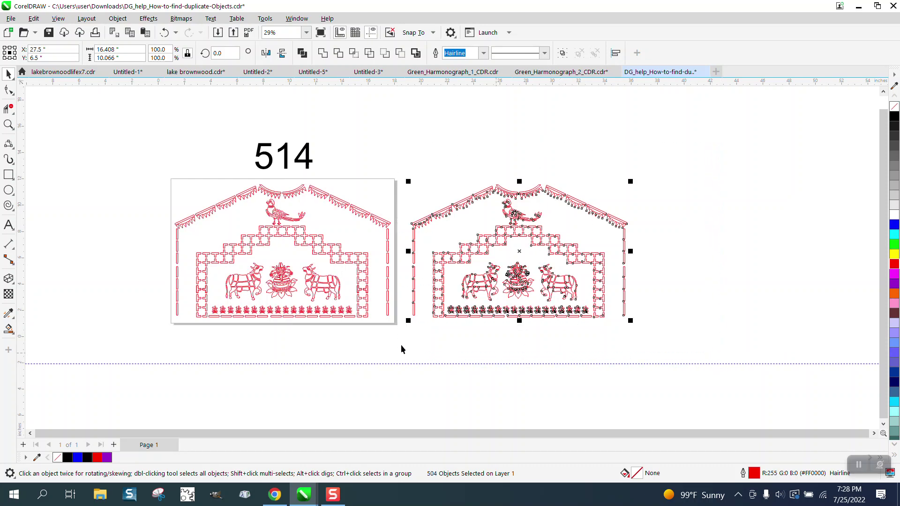
click(9, 124)
drag(251, 282, 336, 334)
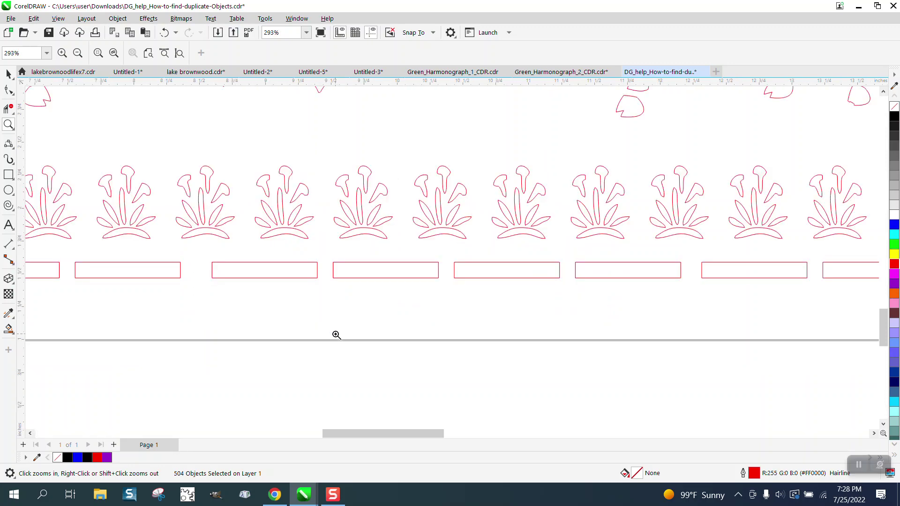
scroll(335, 341, down, 1)
scroll(331, 342, down, 1)
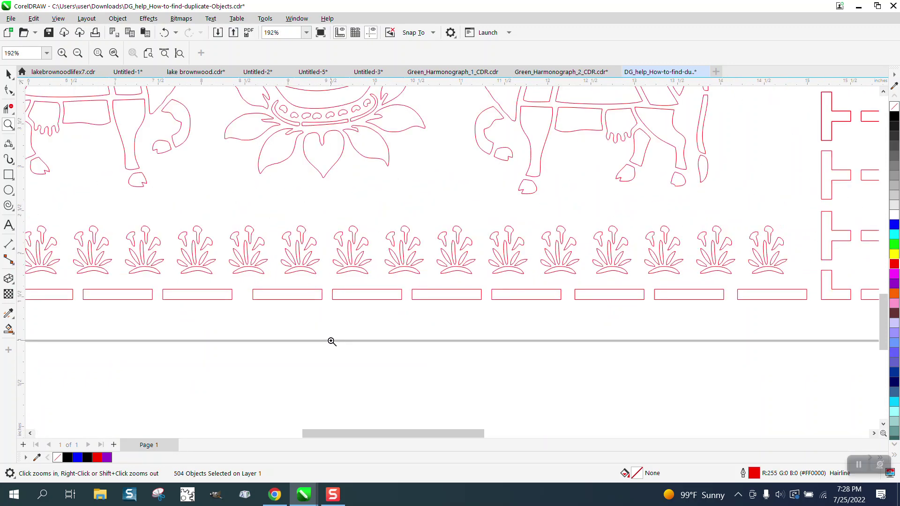
scroll(333, 341, down, 1)
scroll(338, 331, down, 1)
scroll(338, 335, down, 1)
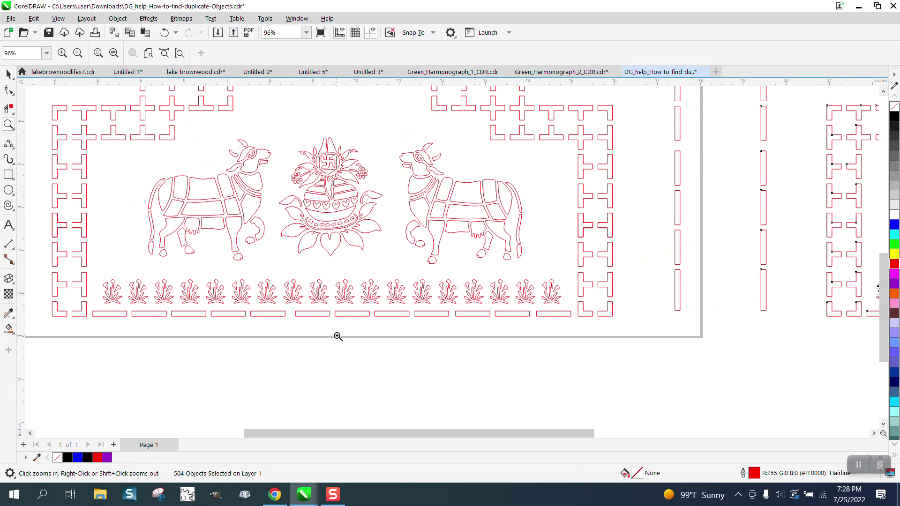
scroll(338, 339, down, 1)
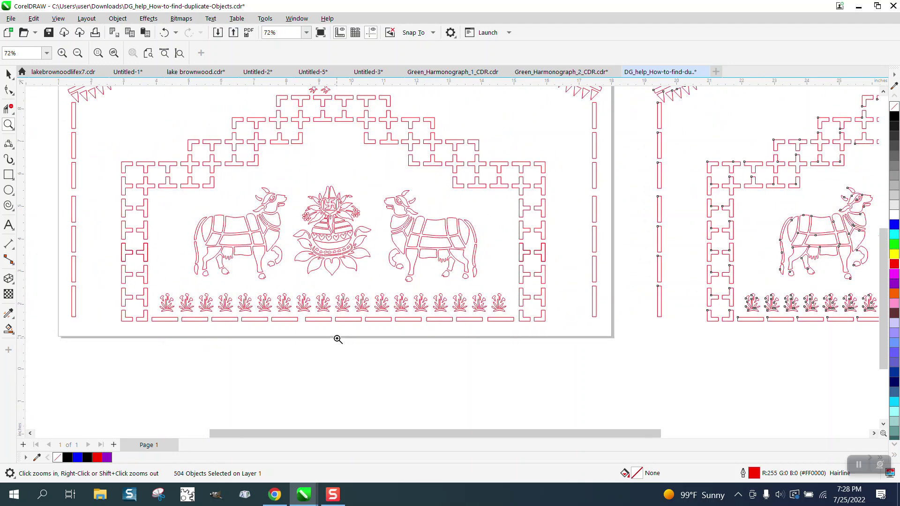
scroll(338, 339, down, 1)
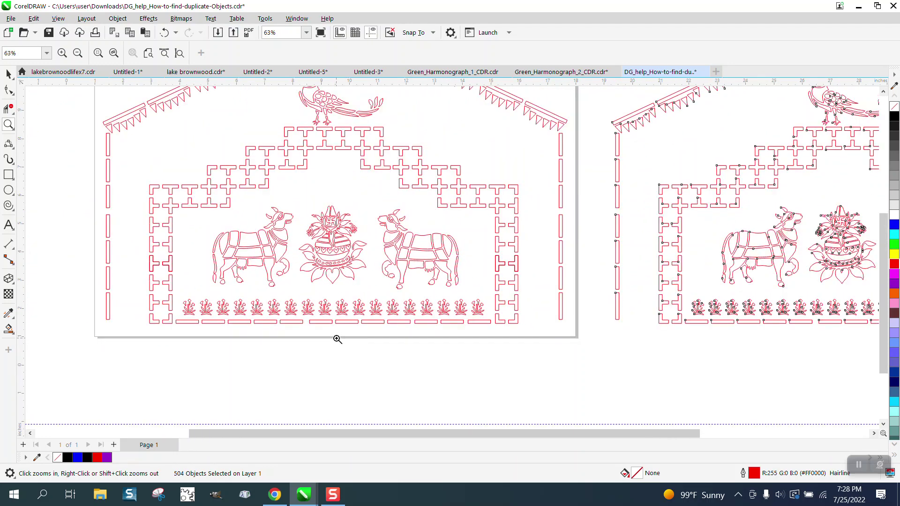
scroll(337, 339, down, 1)
scroll(338, 339, down, 1)
scroll(336, 338, down, 1)
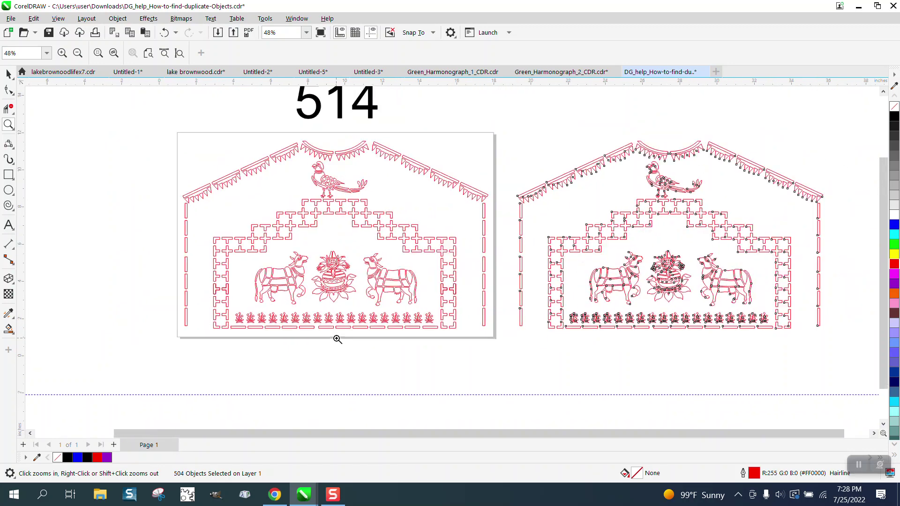
click(345, 185)
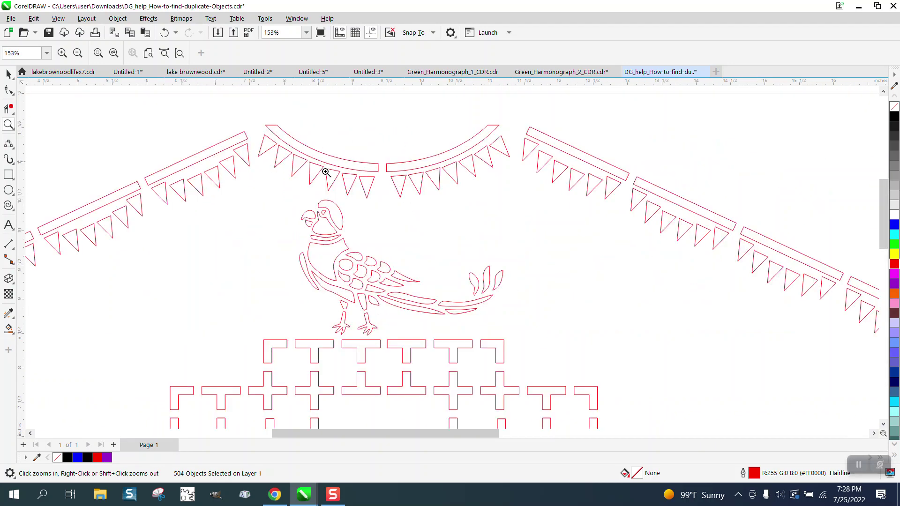
drag(325, 171, 399, 205)
key(F3)
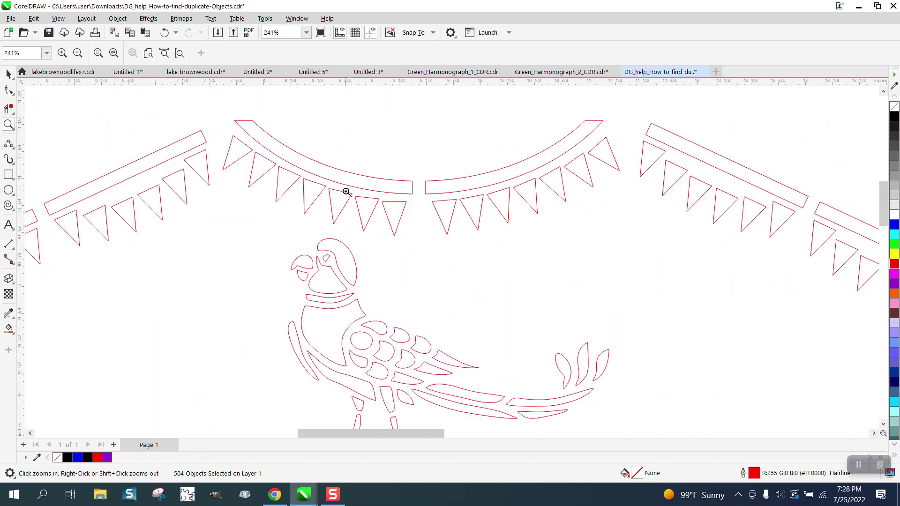
scroll(345, 191, down, 1)
scroll(346, 191, down, 3)
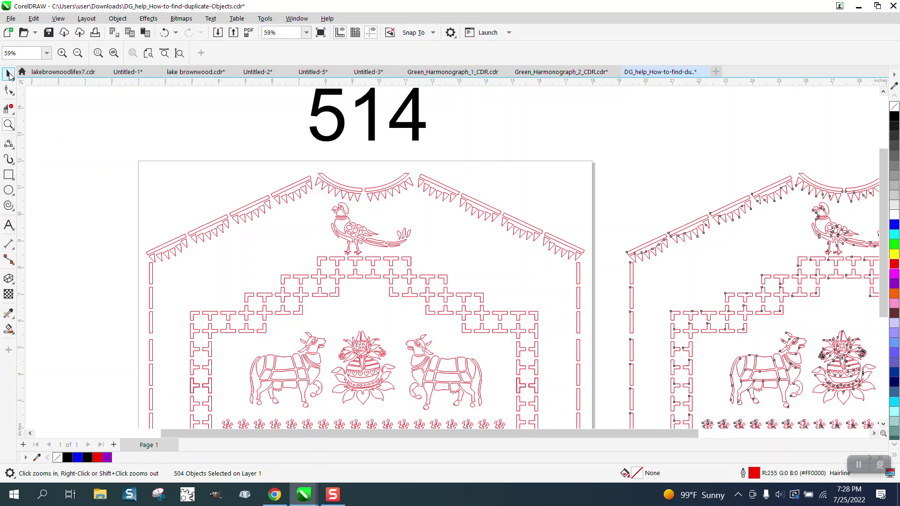
click(8, 75)
click(488, 146)
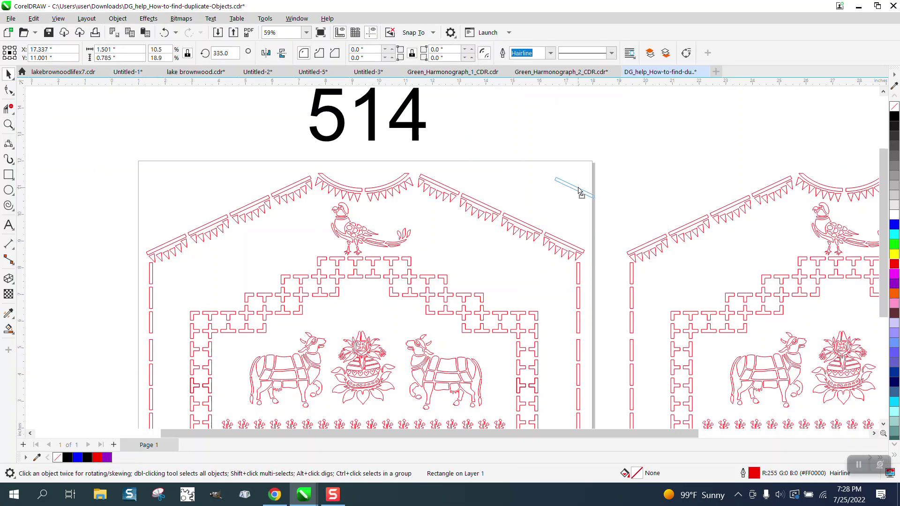
click(568, 187)
drag(540, 232, 565, 193)
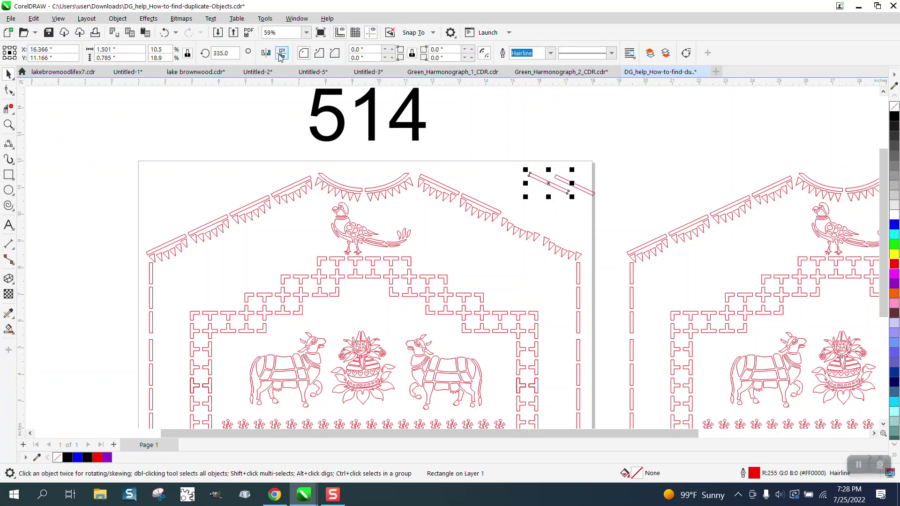
click(164, 32)
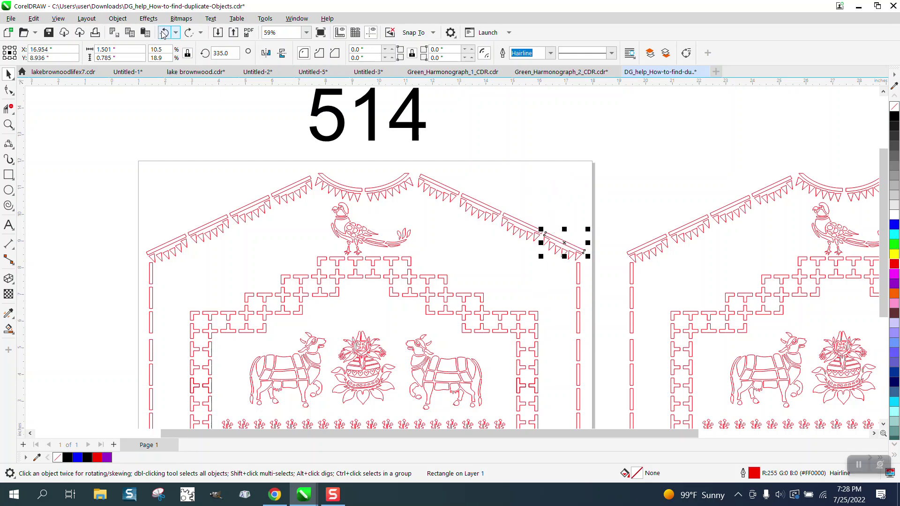
scroll(275, 140, down, 1)
scroll(276, 155, down, 1)
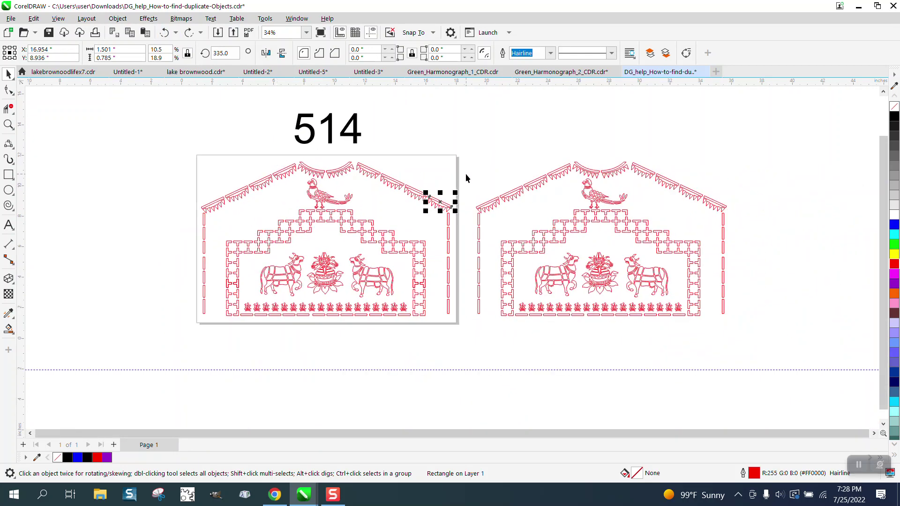